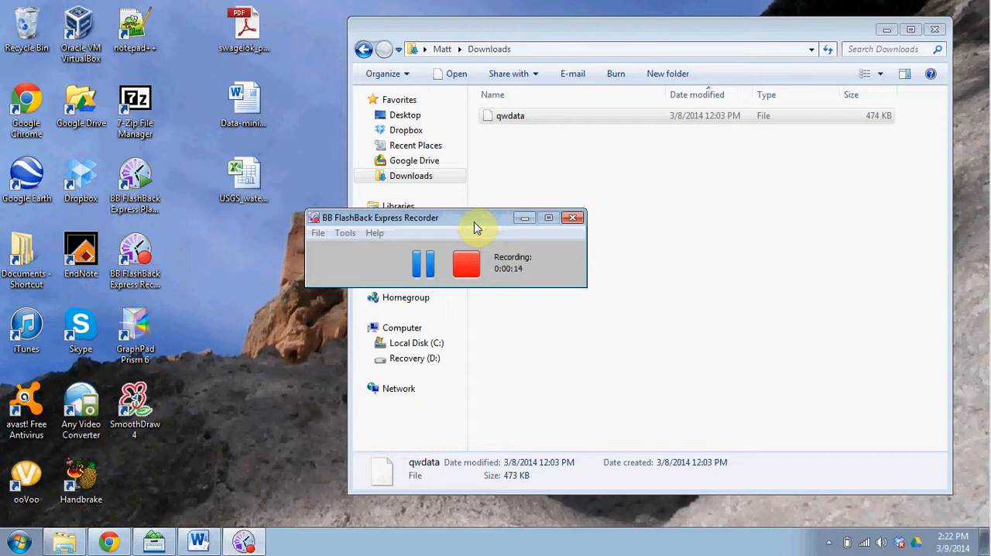
Step: Open the downloaded qwdata file in Notepad, allowing the file to open
click(508, 126)
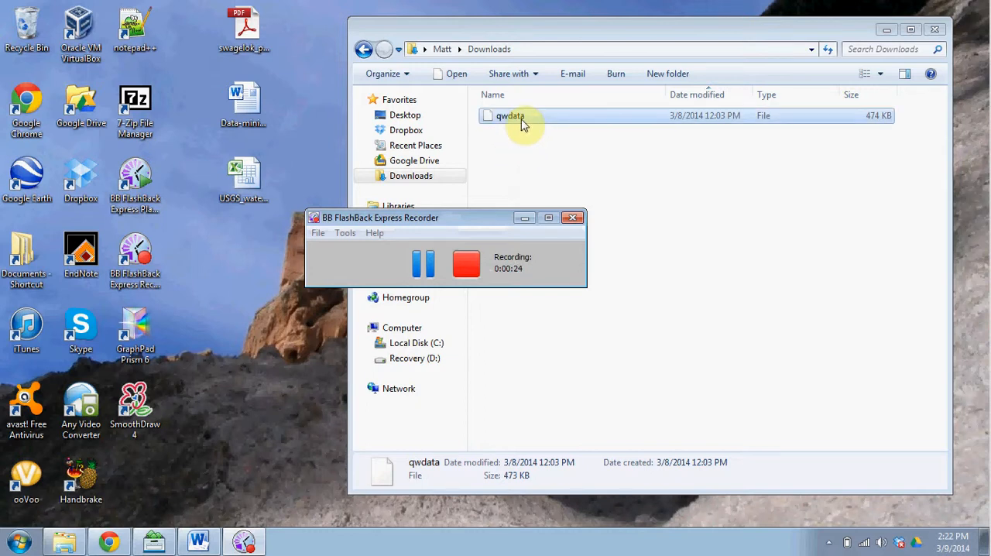
double_click(523, 124)
click(537, 278)
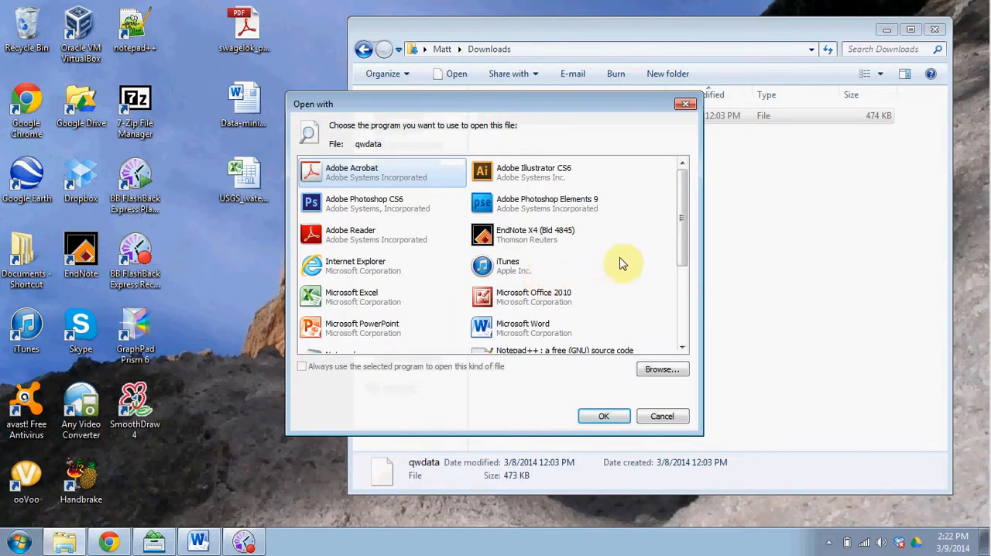
drag(680, 237, 686, 266)
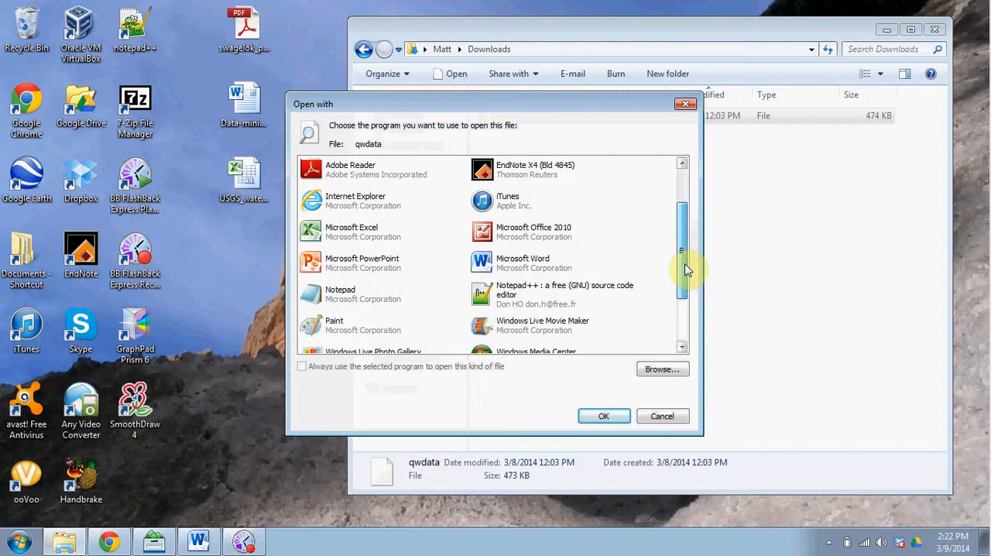
double_click(345, 294)
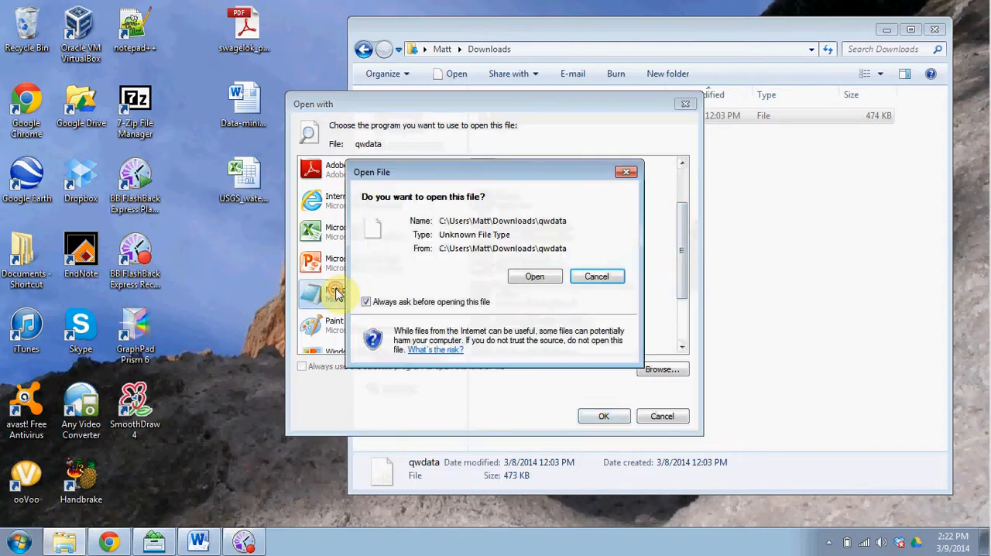
click(547, 276)
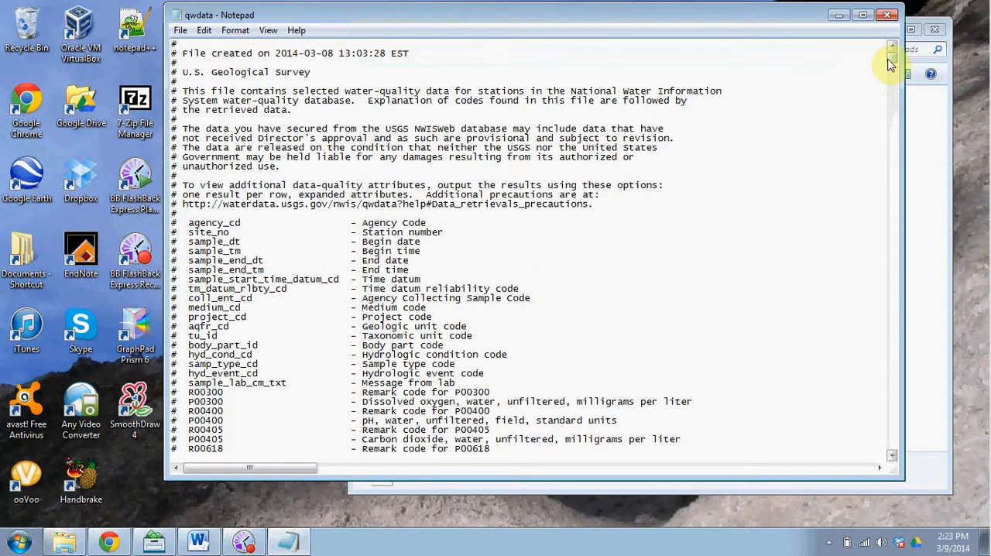
Step: Copy the data table in qwdata, from the agency_cd header row through the last USGS record
drag(891, 59, 903, 224)
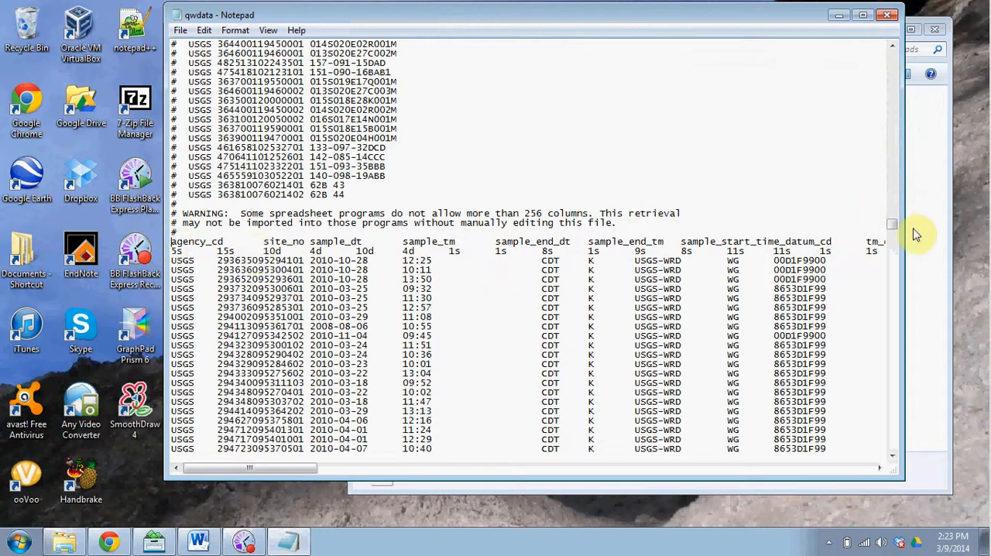
drag(895, 224, 896, 470)
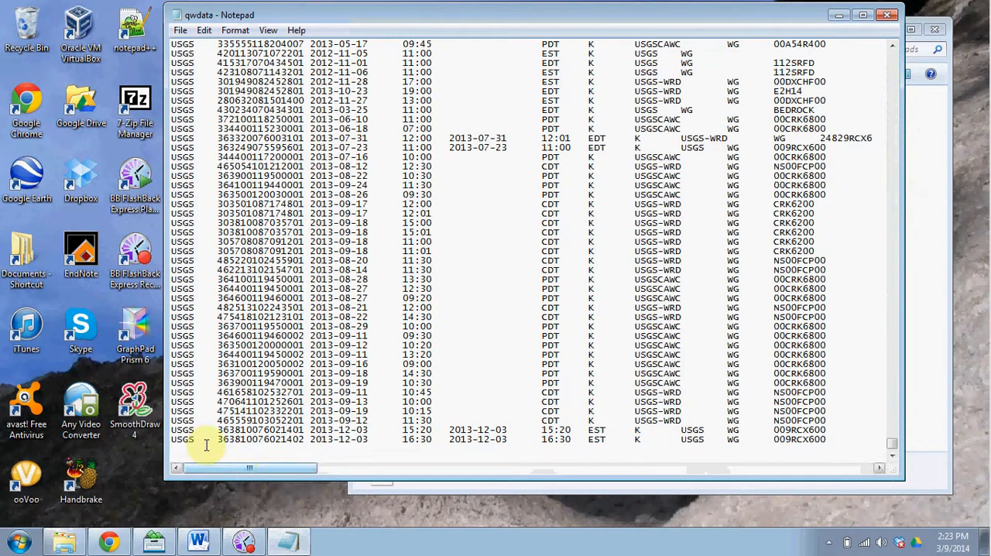
key(ctrl+a)
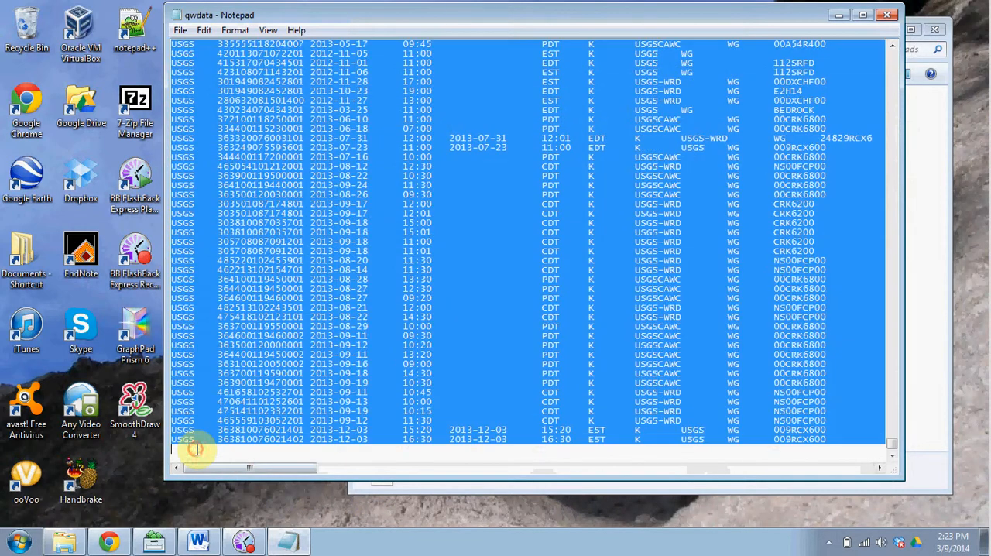
right_click(353, 289)
click(380, 336)
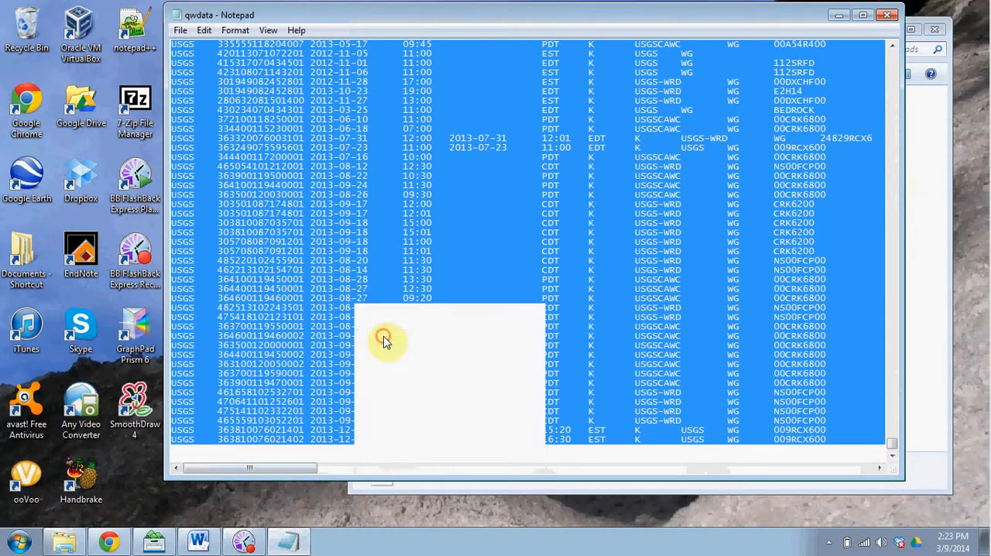
Step: Switch to the USGS_water-chemistry-data_homework workbook in Excel and paste the copied data into Sheet1 starting at cell A5
click(833, 21)
double_click(245, 178)
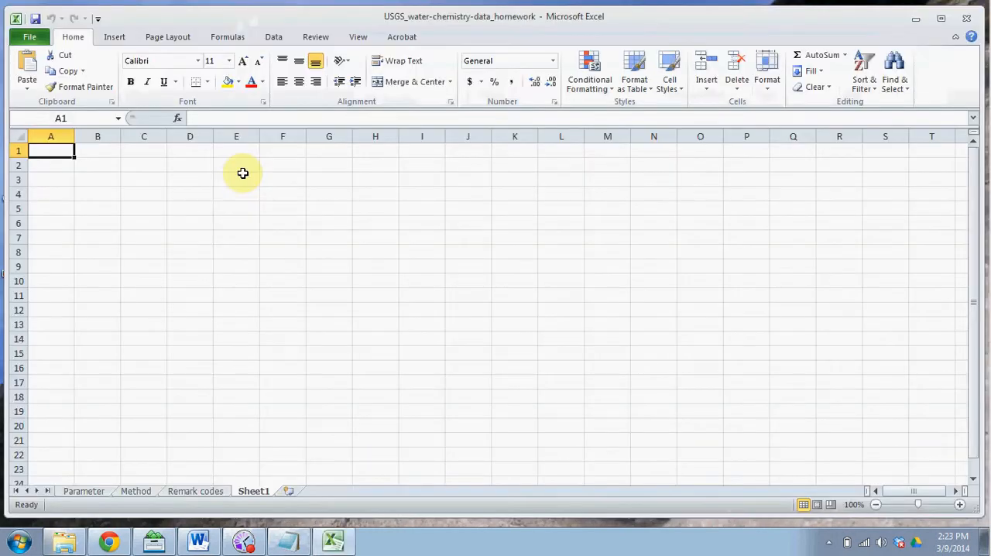
click(50, 207)
key(ctrl+v)
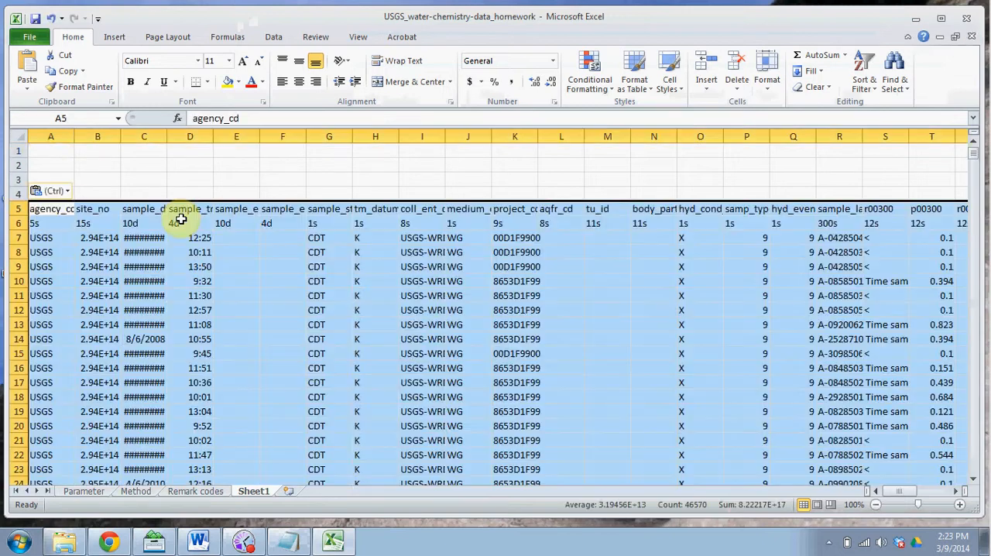
Step: Look across the pasted column headers in row 5, from agency_cd to the parameter code columns
click(53, 211)
key(Right)
key(Right)
key(Right)
key(Right)
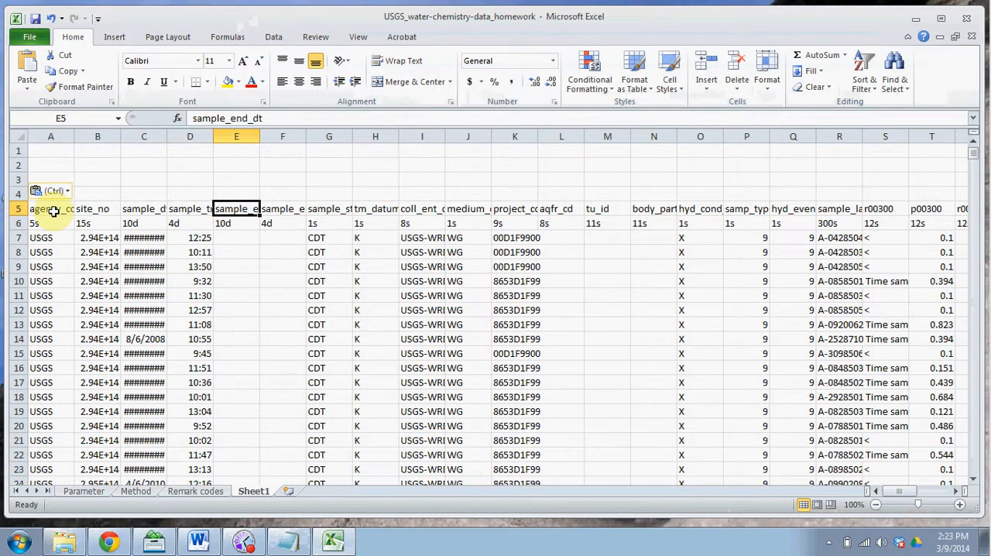
click(272, 36)
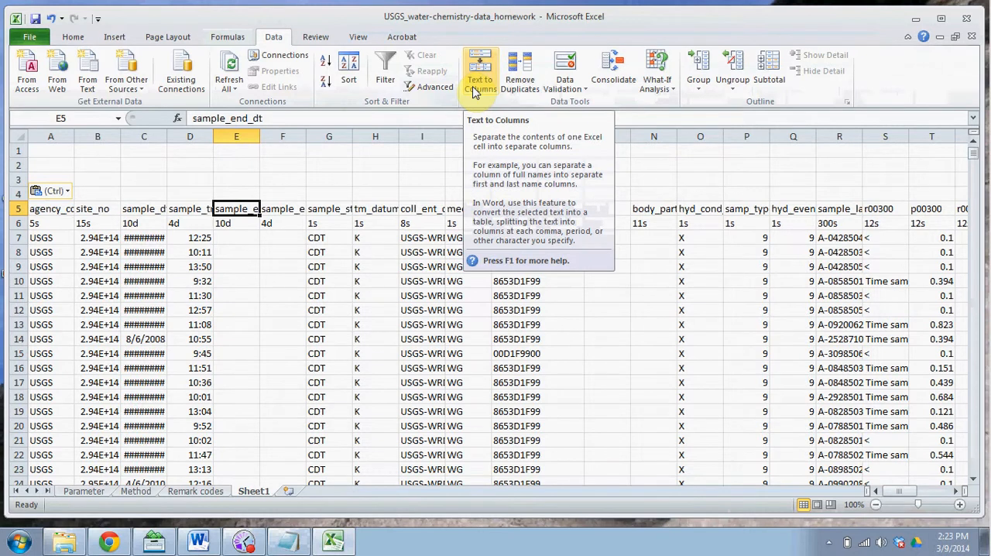
click(420, 179)
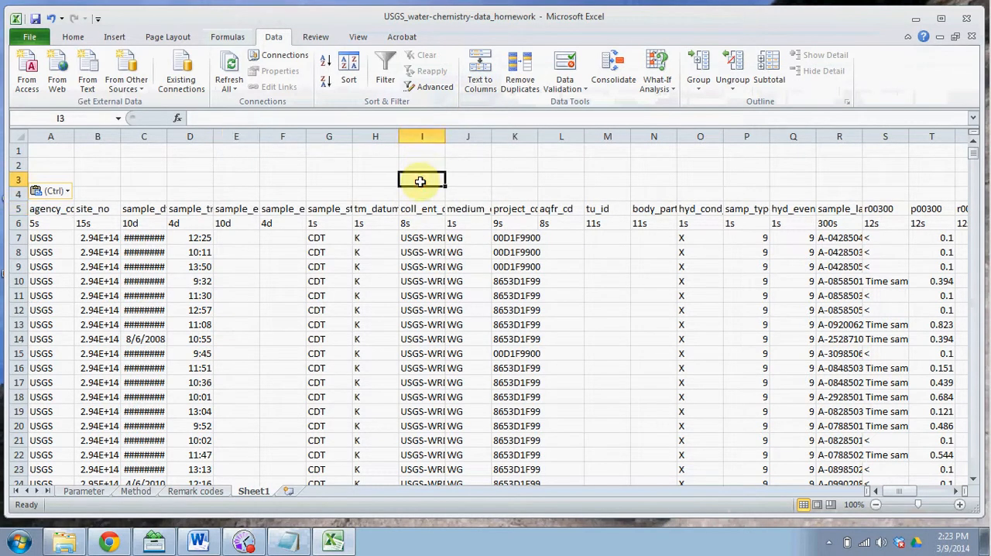
key(Left)
key(Left)
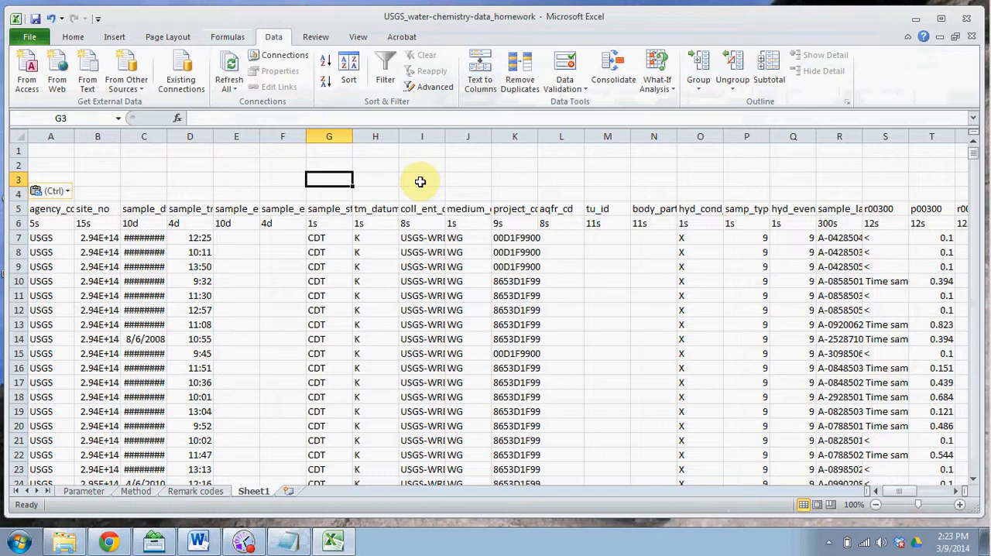
key(Right)
key(Right)
key(Right)
key(Right)
key(Right)
key(Right)
key(Right)
key(Right)
key(Right)
key(Right)
key(Right)
key(Right)
key(Right)
key(Right)
key(Right)
key(Right)
key(Right)
key(Right)
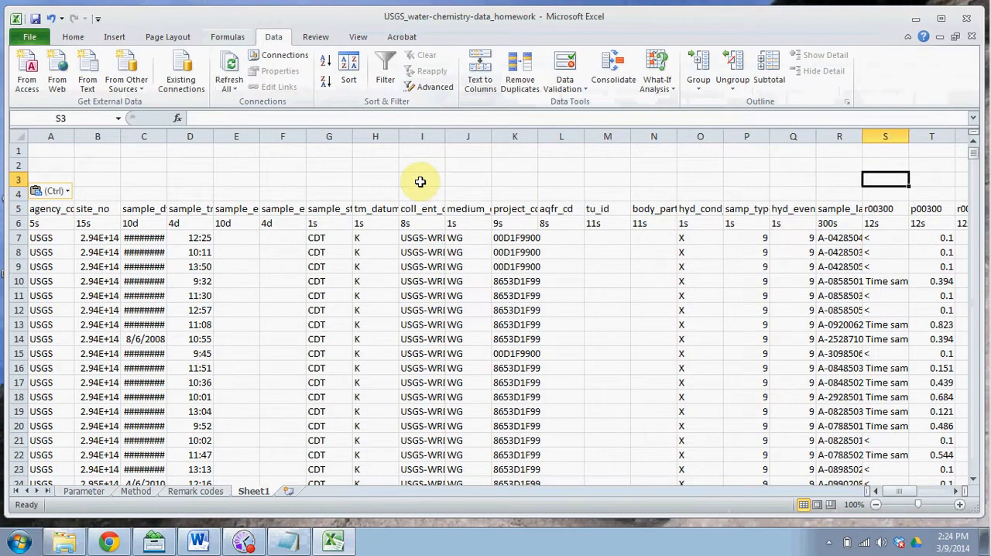
key(Right)
key(Right)
key(Right)
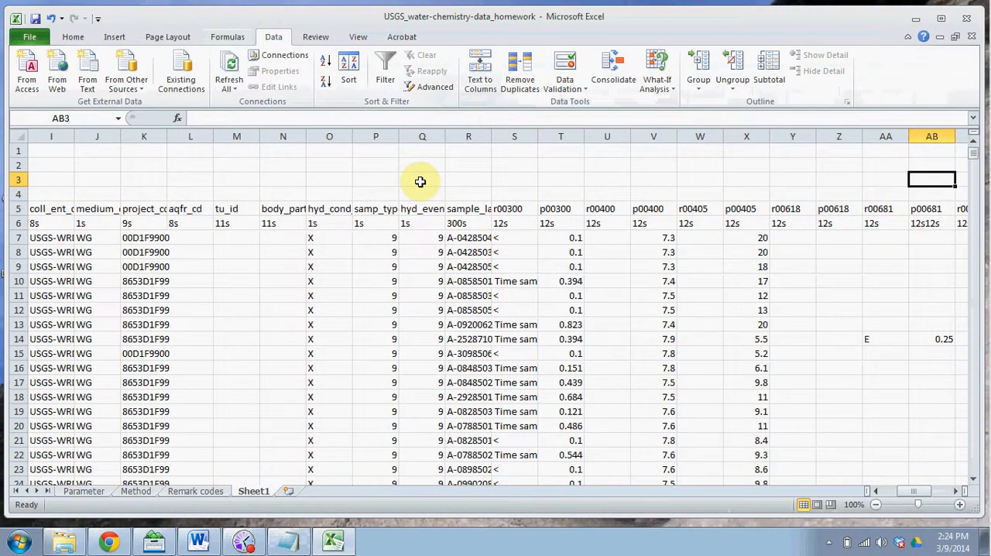
Step: Examine how the remark and parameter code headers are paired, from r00300 and p00300 to r00400 and p00400
click(530, 178)
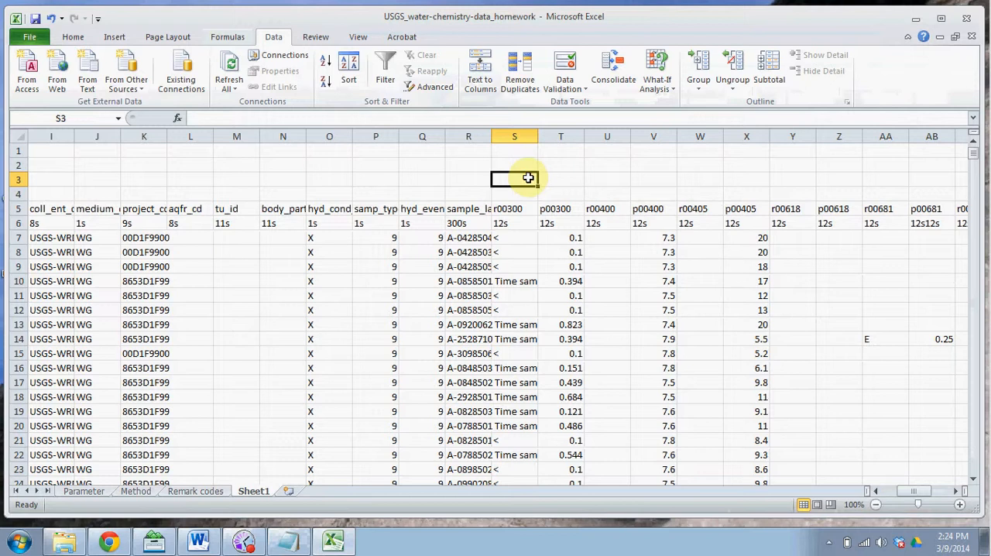
click(525, 210)
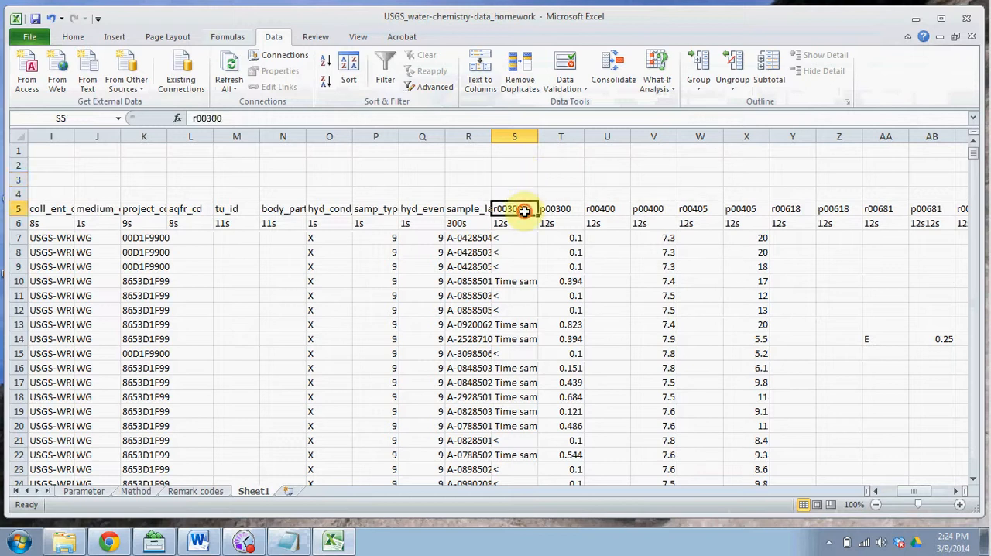
click(570, 209)
click(613, 208)
click(658, 206)
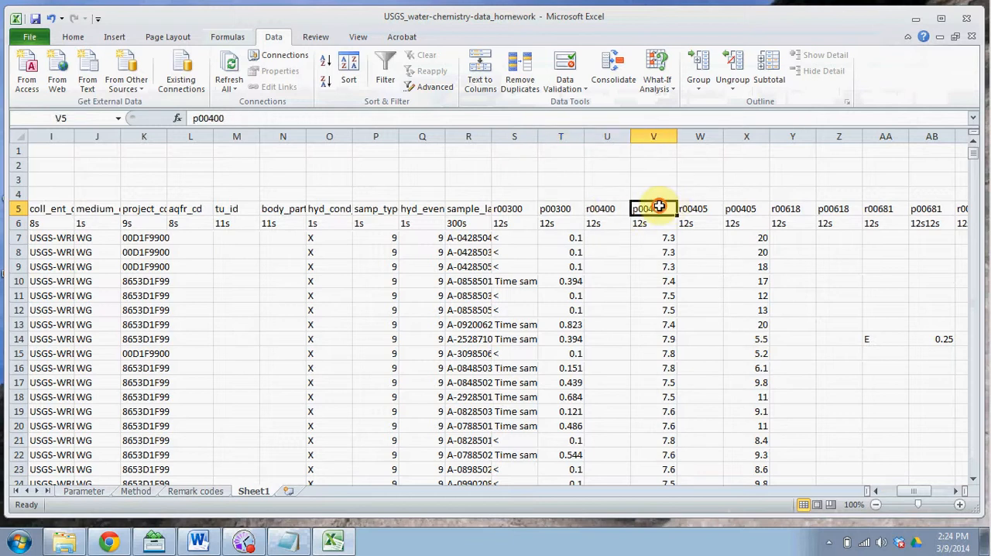
click(609, 208)
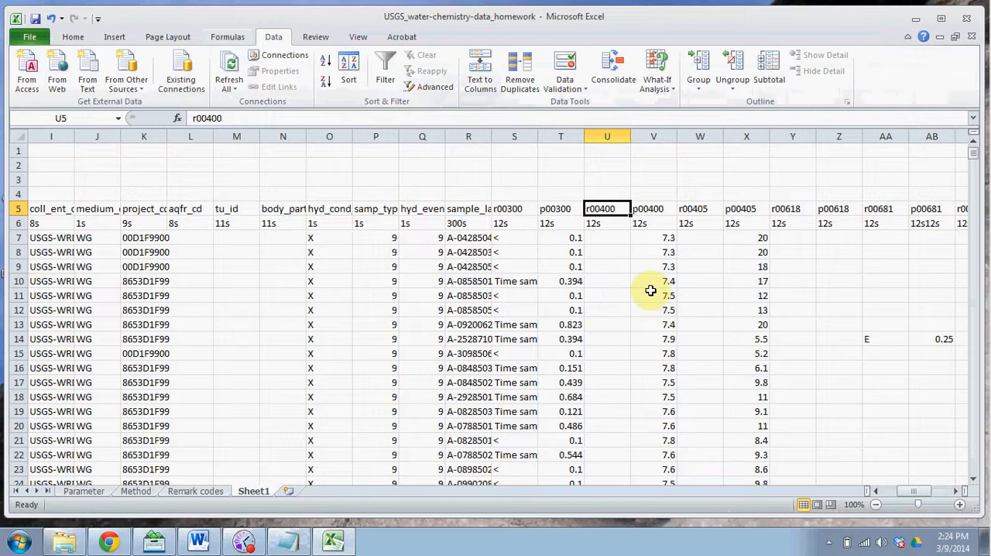
click(524, 176)
Step: Start a VLOOKUP formula in cell V3 with the p00400 header in V5 as the lookup value
click(660, 177)
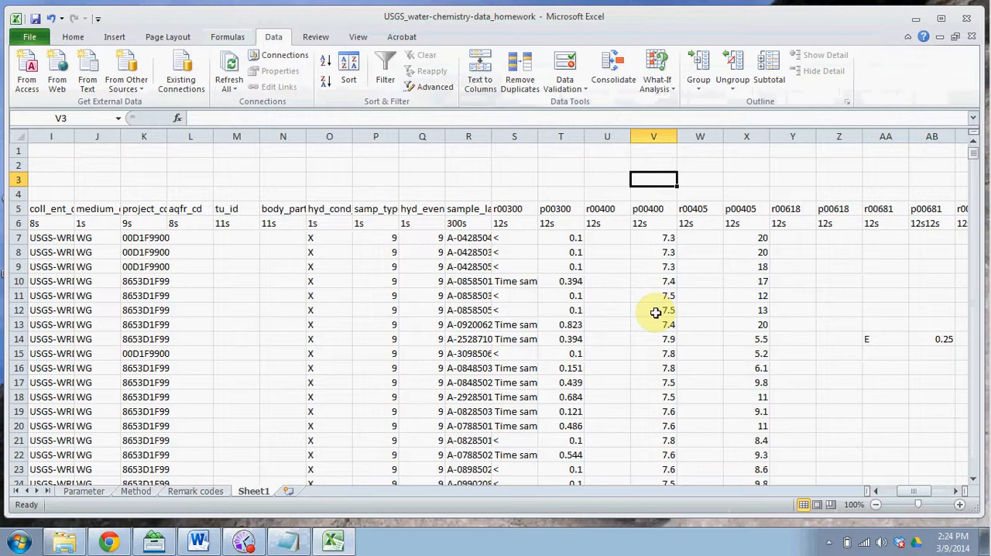
text(=vlookup)
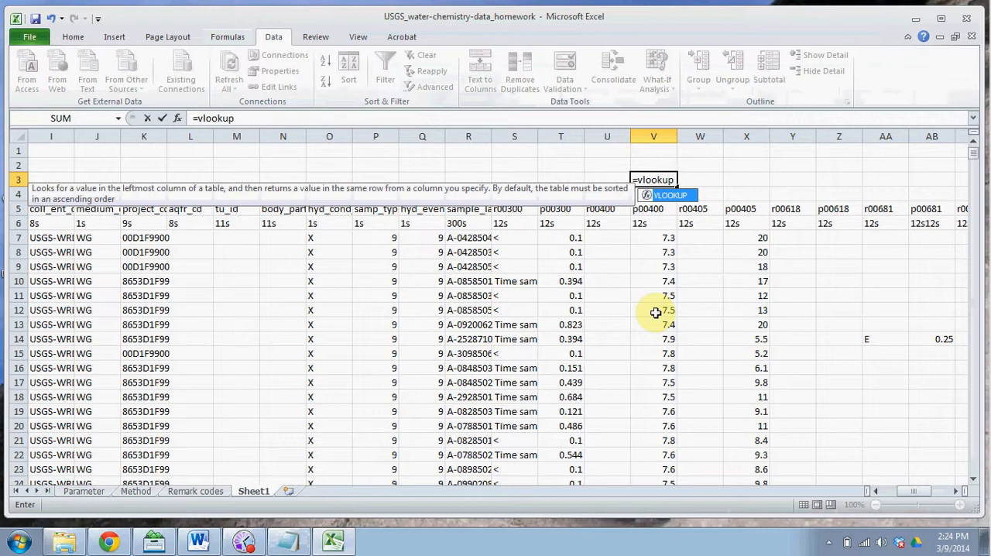
text(()
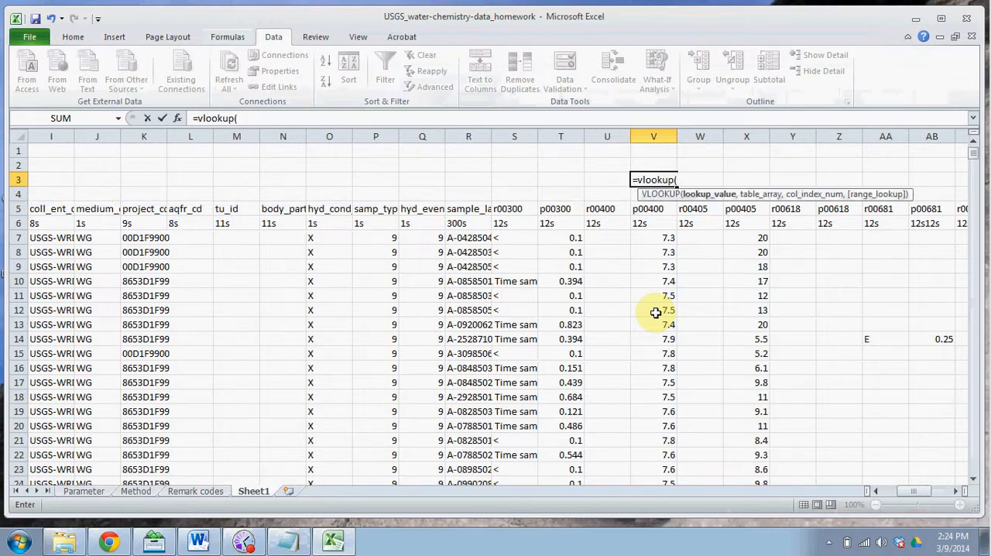
click(655, 209)
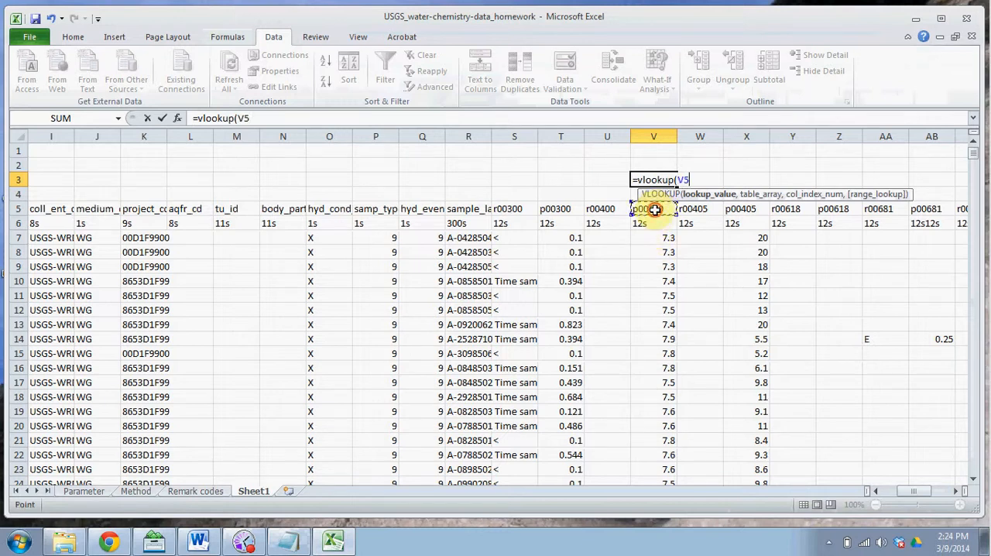
text(,)
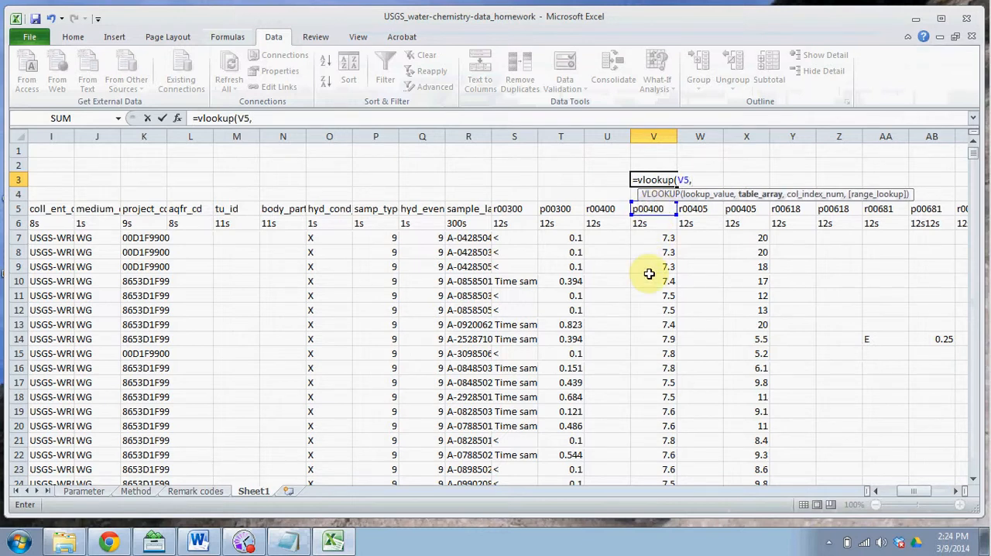
Step: Complete the VLOOKUP with table range Parameter!B3:C3090, column index 2 and an empty range-lookup argument
click(100, 492)
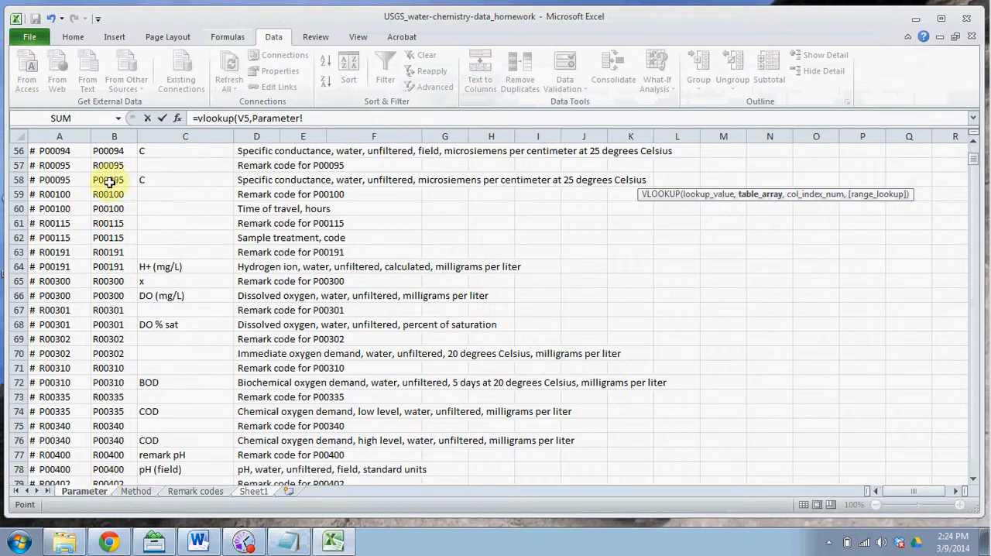
drag(973, 158, 964, 148)
drag(99, 179, 191, 454)
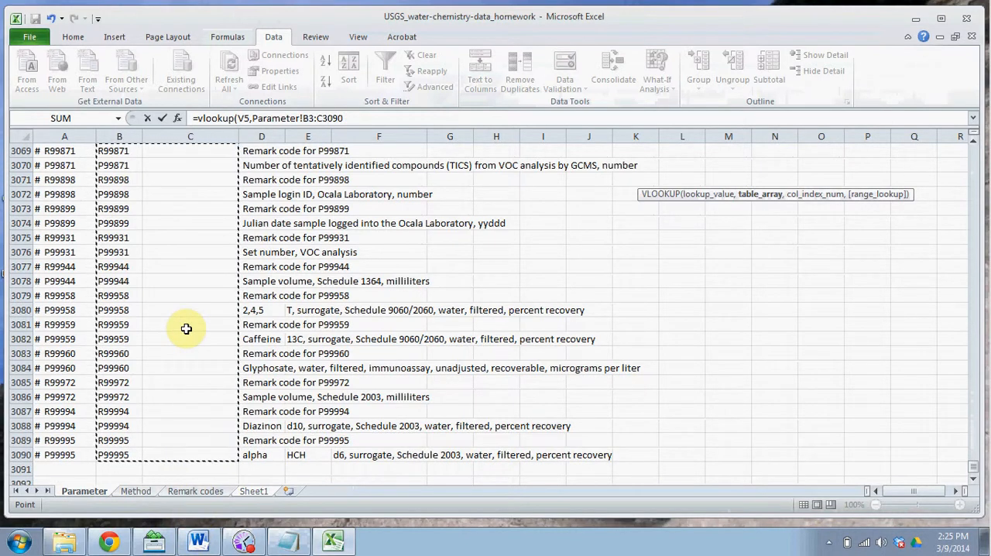
text(,2)
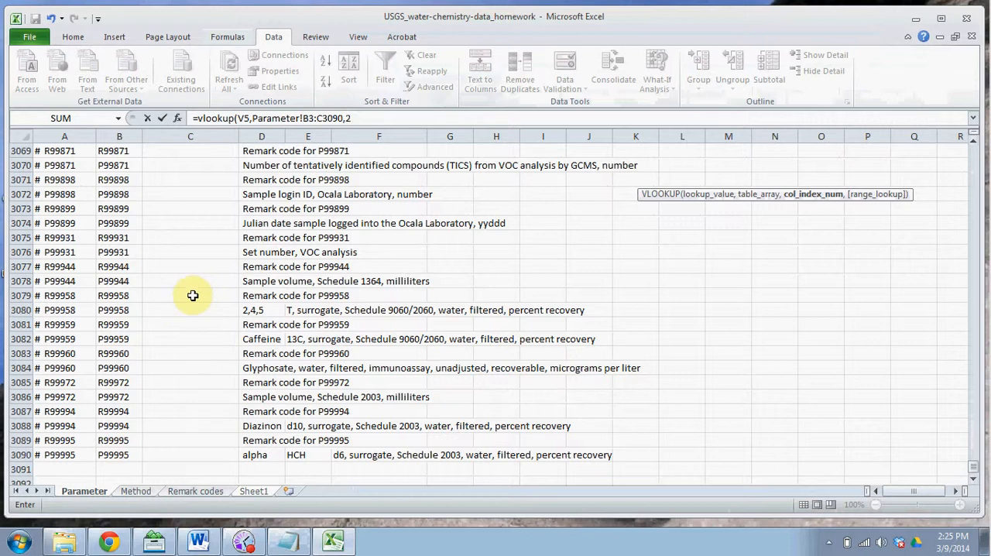
text(,)
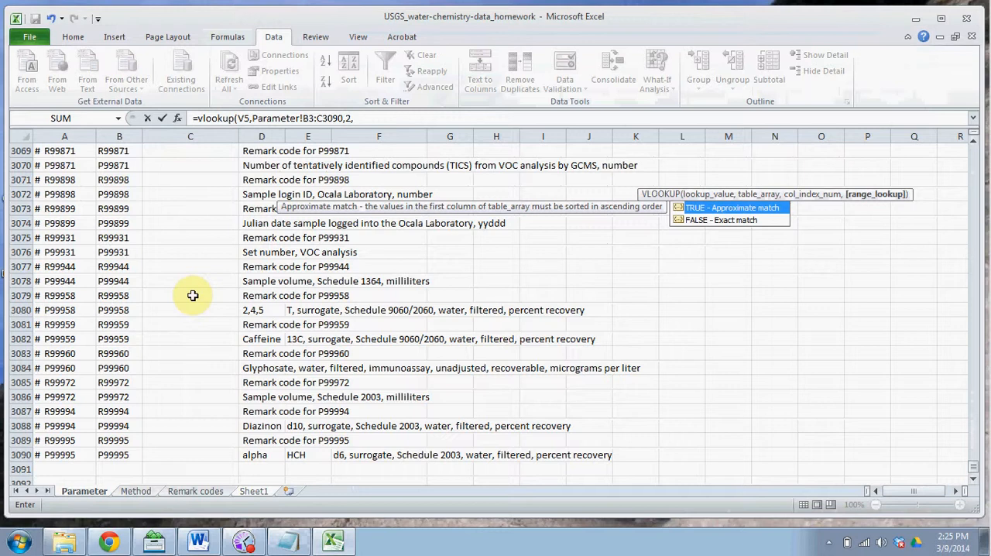
text())
key(Escape)
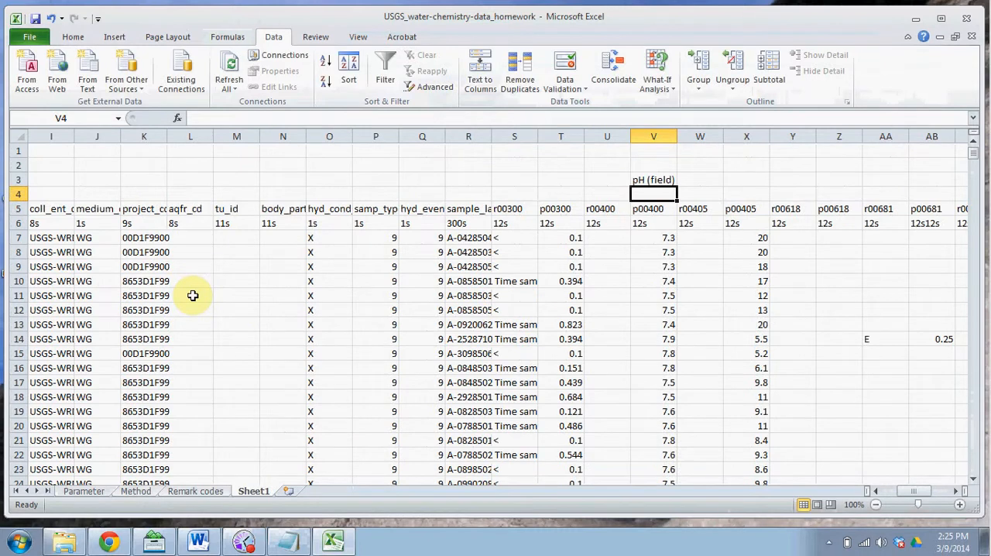
Step: Make the table range in V3's VLOOKUP formula absolute, as Parameter!$B$3:$C$3090
click(656, 180)
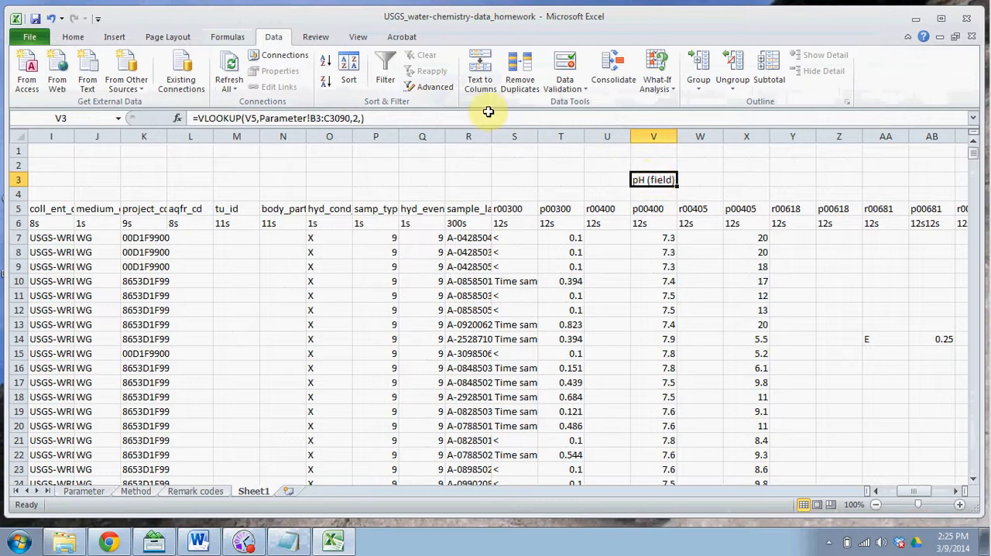
click(312, 117)
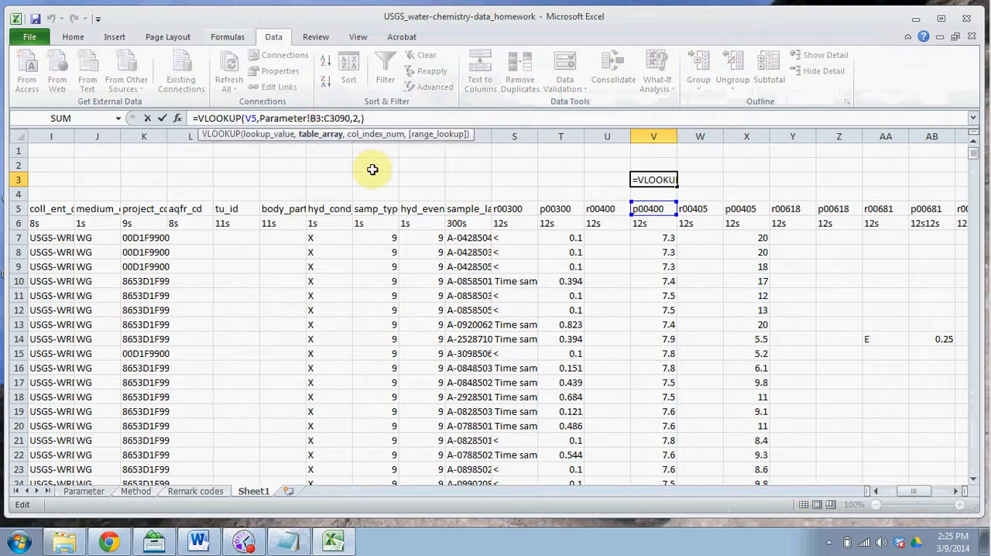
text($B)
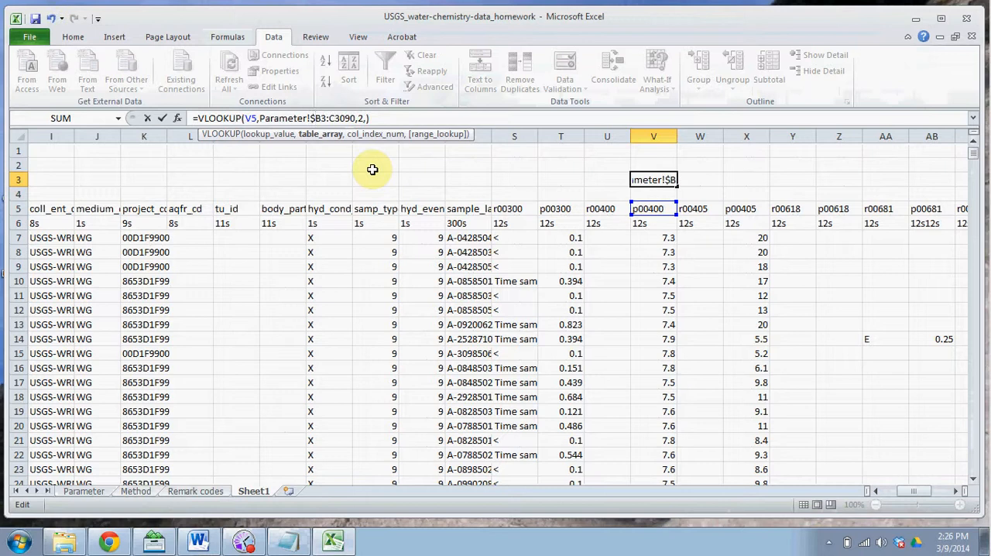
text($)
key(Right)
key(End)
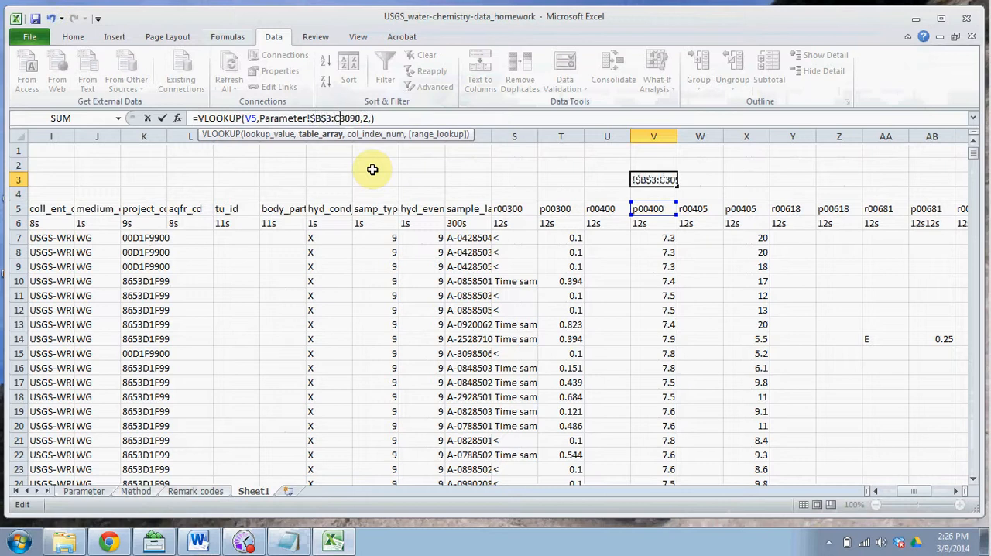
click(333, 117)
text($B)
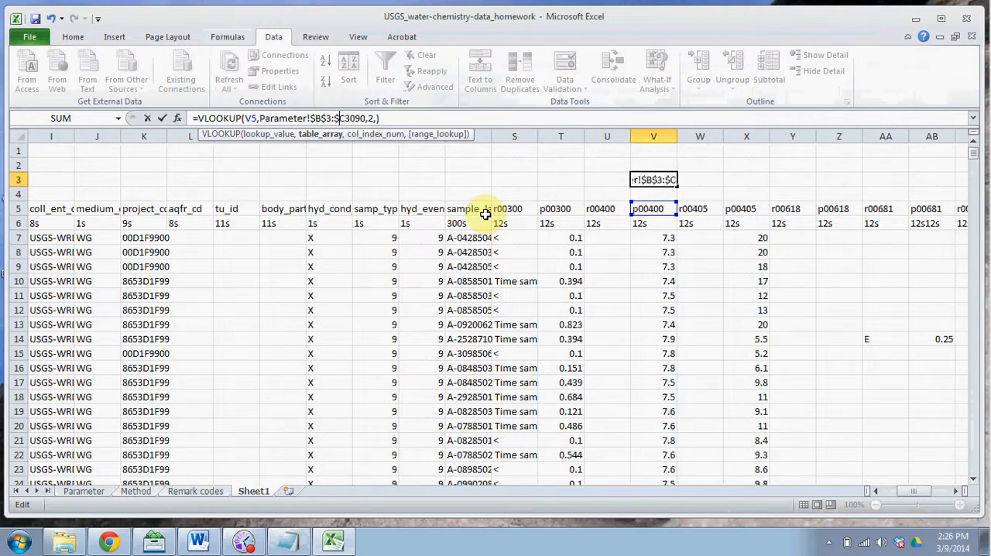
text($)
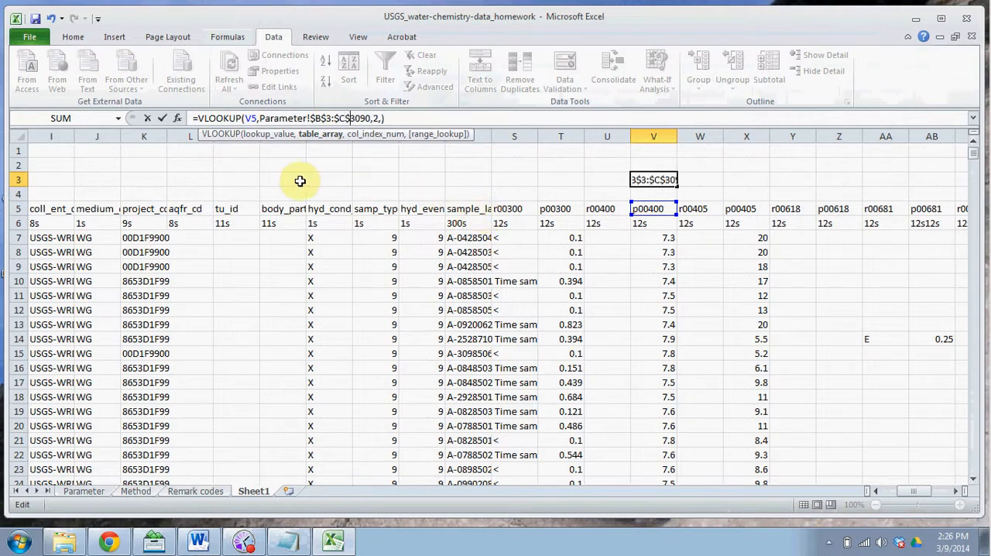
click(162, 118)
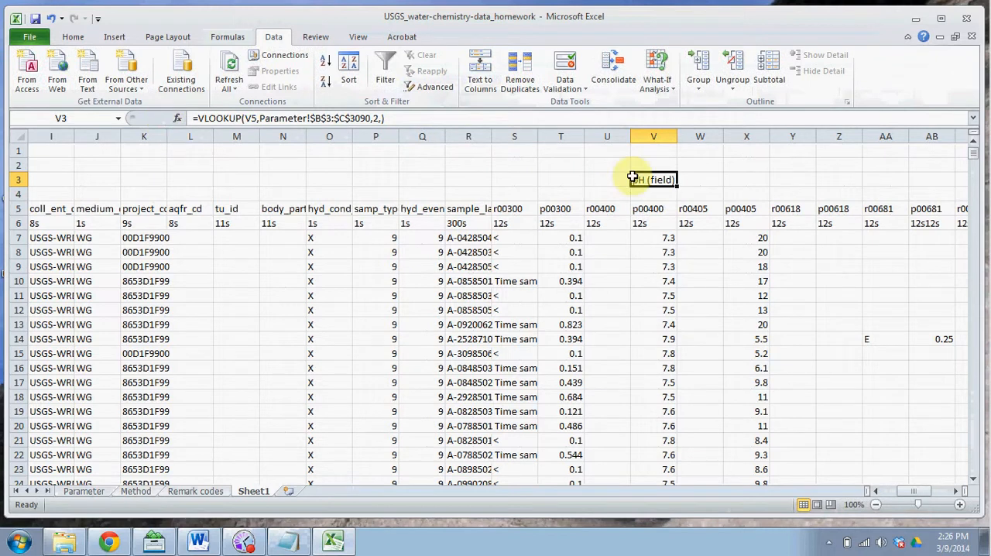
Step: Copy the V3 lookup formula across row 3 from S3 to AL3, above all remark and parameter code columns
key(ctrl+c)
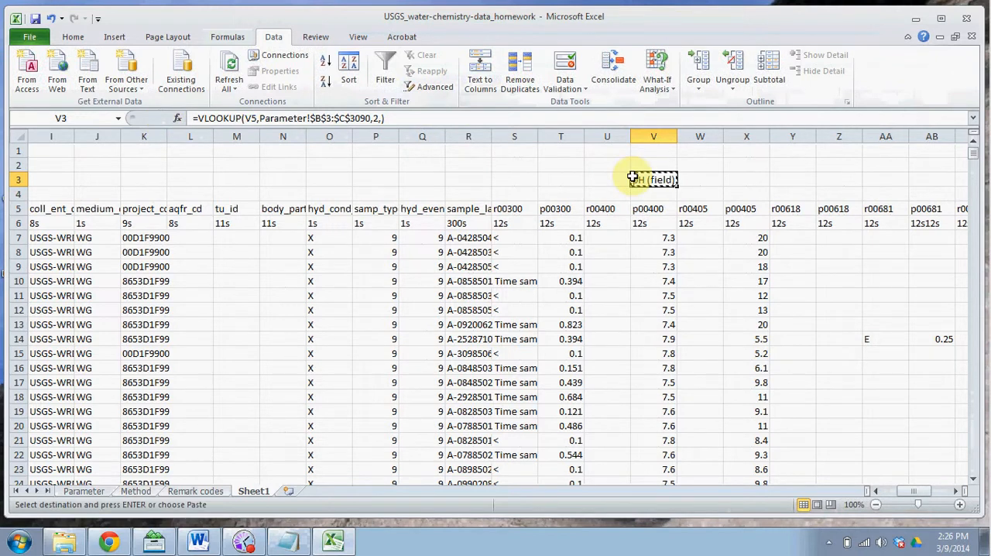
click(516, 181)
key(shift+Right)
key(shift+Right)
key(shift+Right)
key(shift+Right)
key(shift+Right)
key(shift+Right)
key(shift+Right)
key(shift+Right)
key(shift+Right)
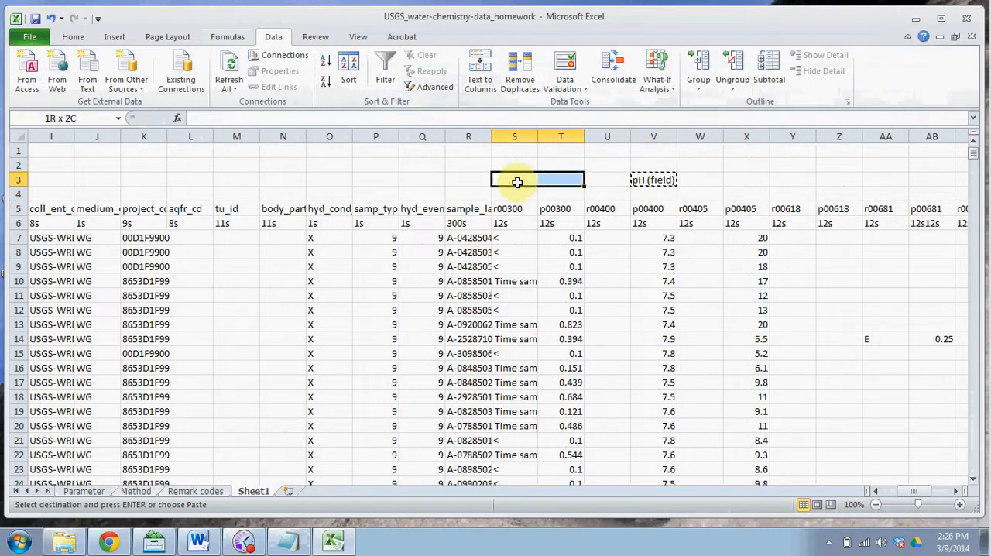
key(shift+Right)
key(shift+Right)
key(shift+Right)
key(shift+Right)
key(shift+Right)
key(shift+Right)
key(shift+Right)
key(shift+Right)
key(shift+Right)
key(shift+Right)
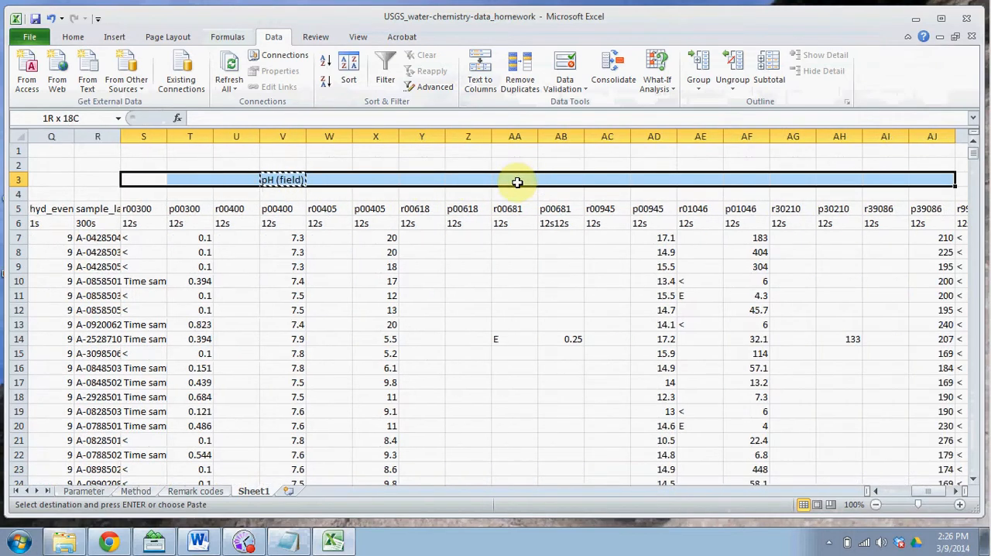
key(shift+Right)
key(shift+Left)
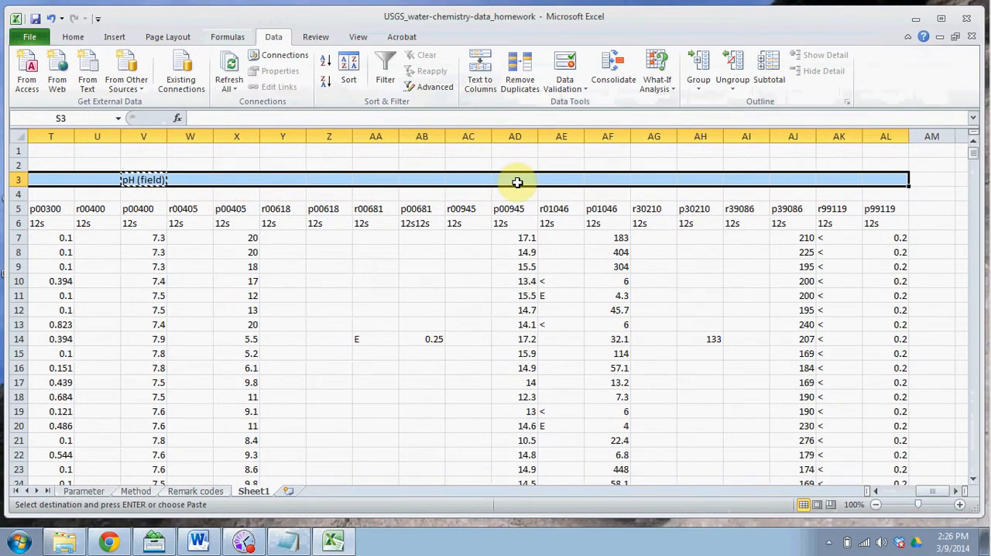
key(ctrl+v)
key(Right)
key(Right)
key(Right)
key(Right)
key(Right)
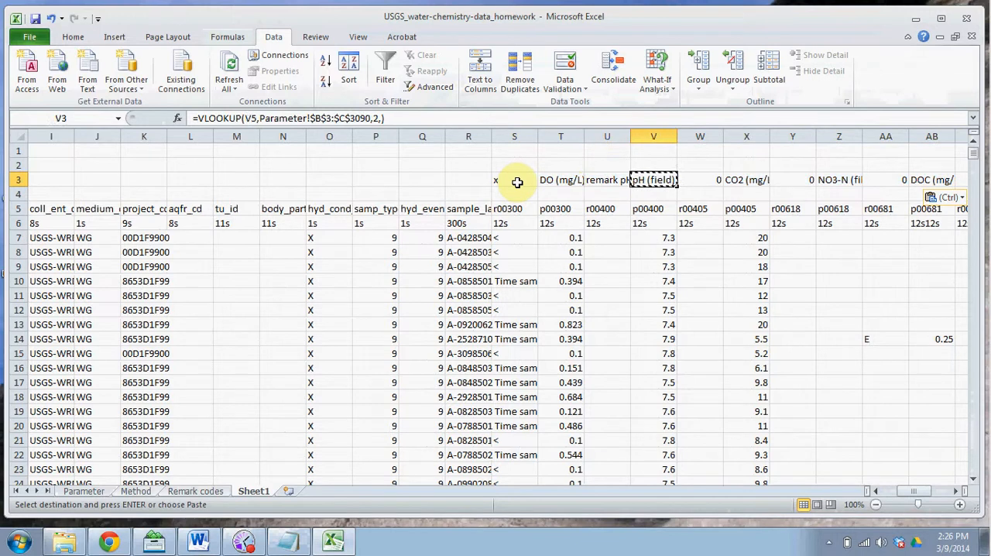
key(Right)
key(Right)
key(Right)
key(Right)
key(Right)
key(Right)
key(Right)
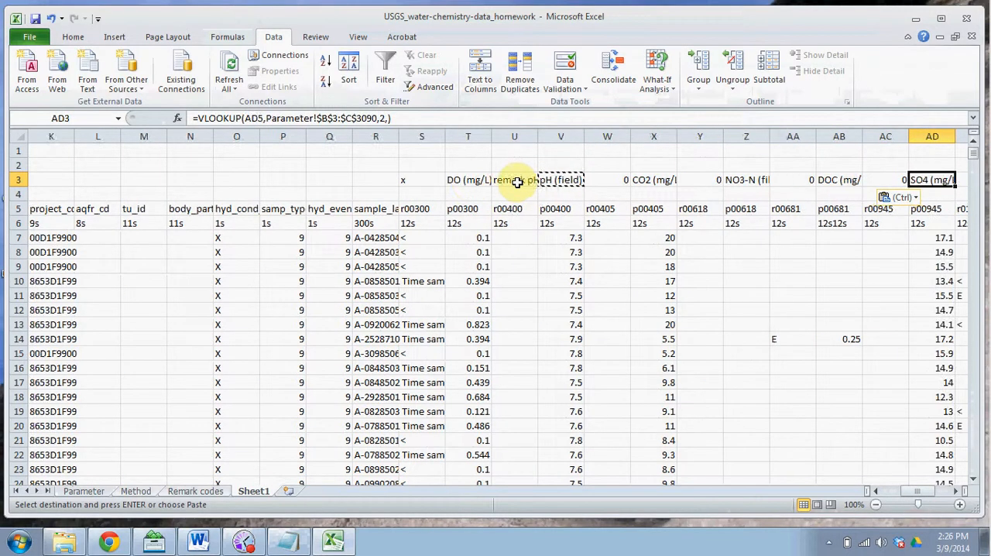
Step: Freeze the rows above row 4 so the looked-up parameter names stay in view
click(18, 193)
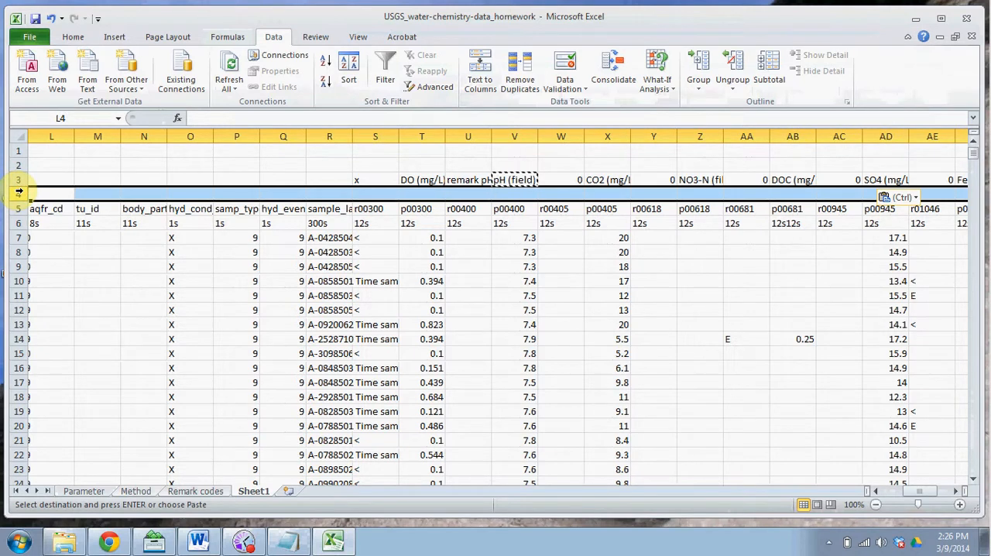
click(358, 36)
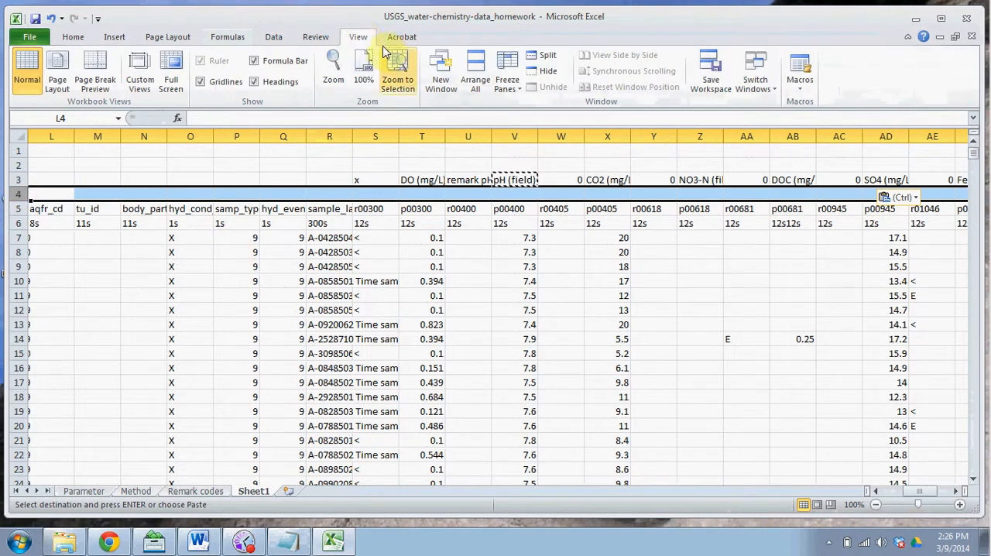
click(507, 83)
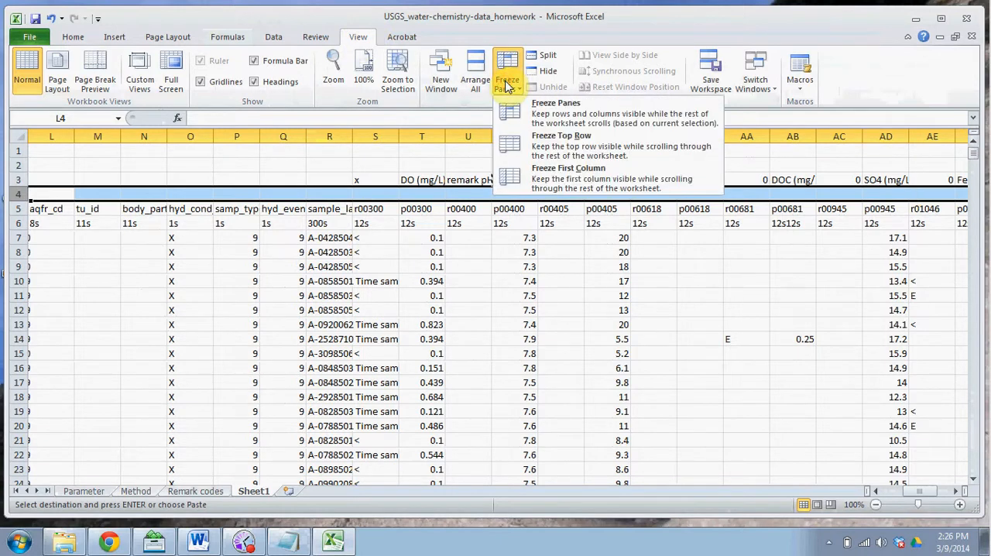
click(525, 115)
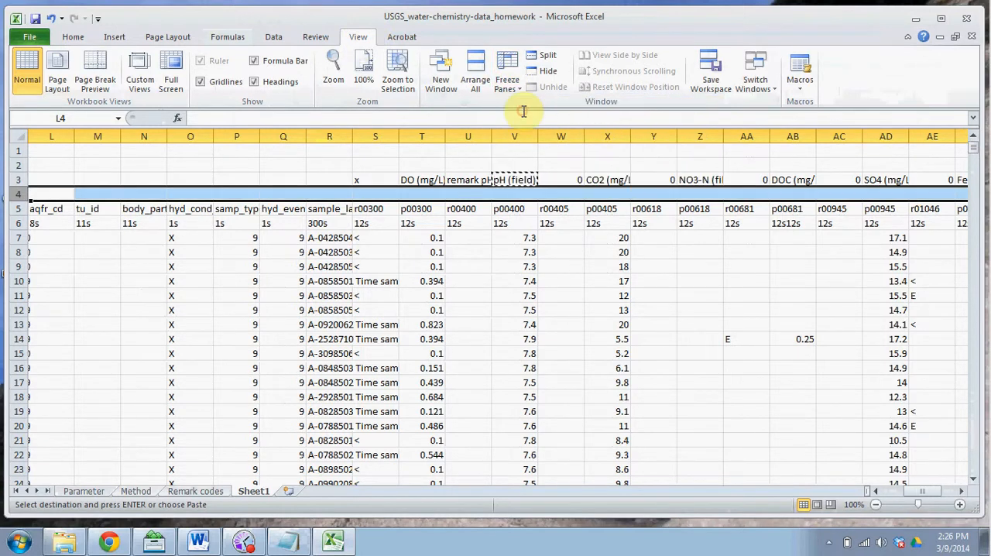
Step: Check that the frozen rows hold while moving through the data, and inspect the first sample date in C7
click(498, 241)
key(Down)
key(Down)
key(Down)
key(Down)
key(Down)
key(Down)
key(Down)
key(Down)
key(Down)
key(Down)
key(Down)
key(Down)
key(Down)
key(Down)
key(Down)
key(Down)
key(Down)
key(Down)
key(Down)
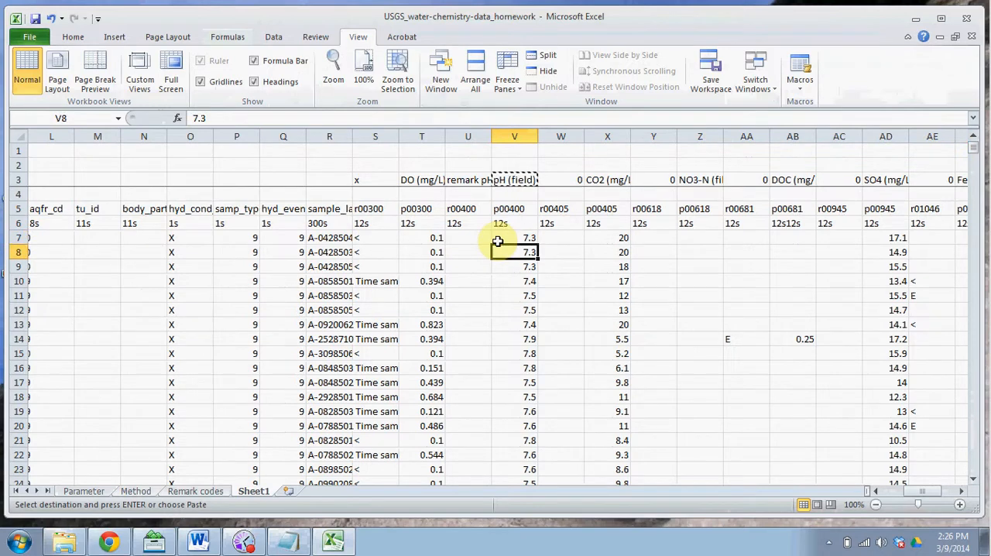
key(Up)
key(Up)
key(Up)
key(Up)
key(Up)
key(Up)
key(Up)
key(Up)
key(Up)
key(Up)
key(Up)
key(Up)
key(Up)
key(Up)
key(Up)
key(Up)
key(Up)
key(Up)
key(Up)
key(Up)
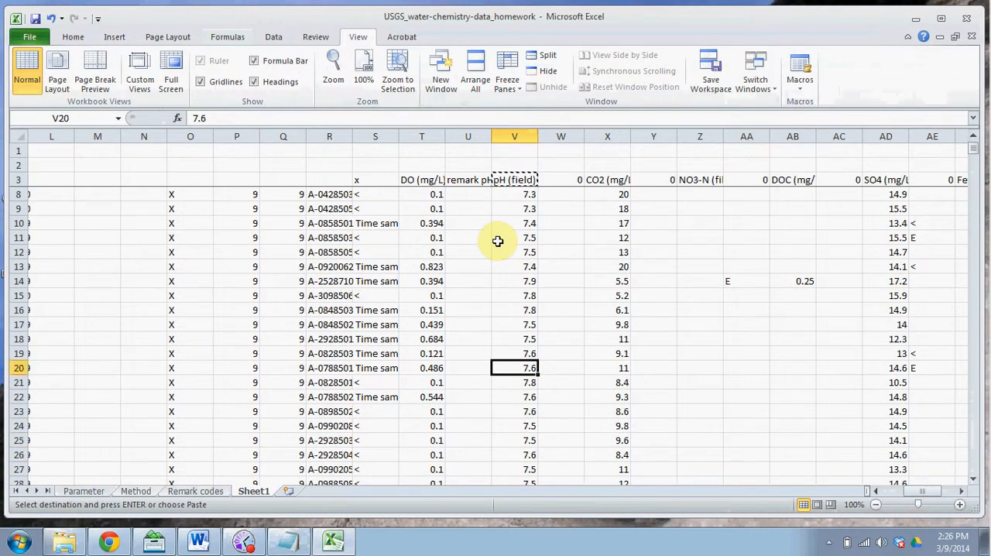
key(Left)
key(Left)
key(Left)
key(Left)
key(Left)
key(Left)
key(Left)
key(Left)
key(Left)
key(Left)
key(Left)
key(Left)
key(Left)
key(Left)
key(Left)
key(Left)
key(Left)
key(Left)
key(Left)
key(Left)
key(Left)
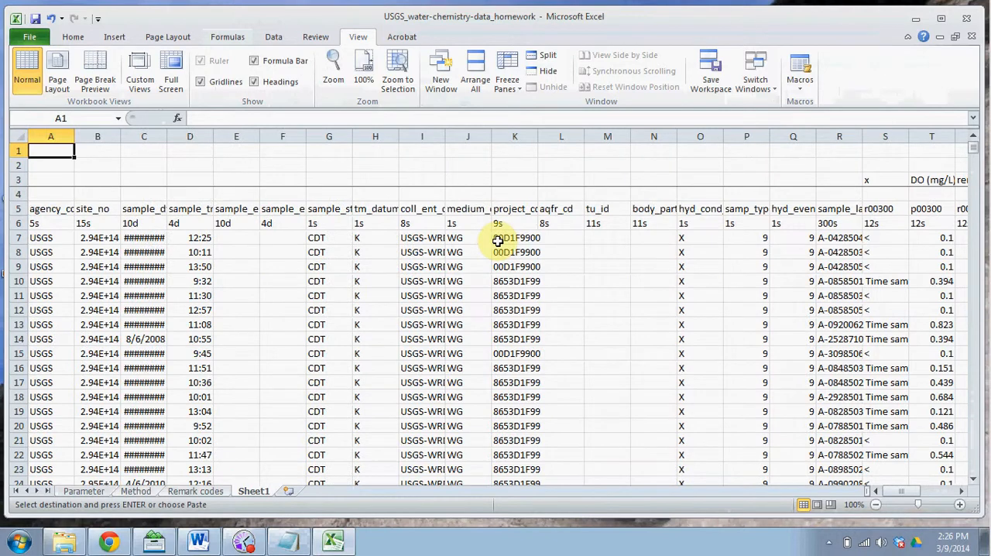
click(144, 237)
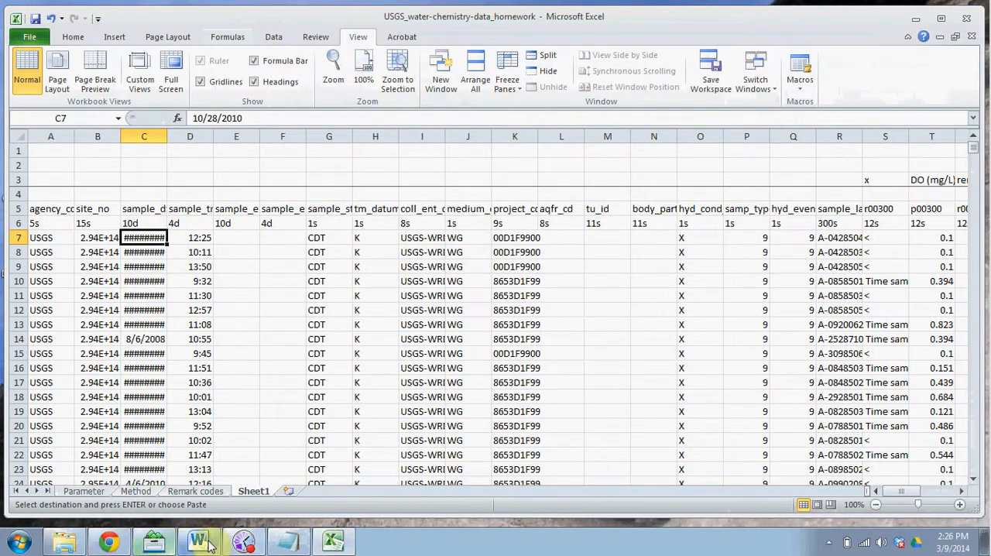
Step: Switch to the Word instruction sheet and read the Data sorting criteria for O2, NO3-N, SO4 and CO2
click(202, 542)
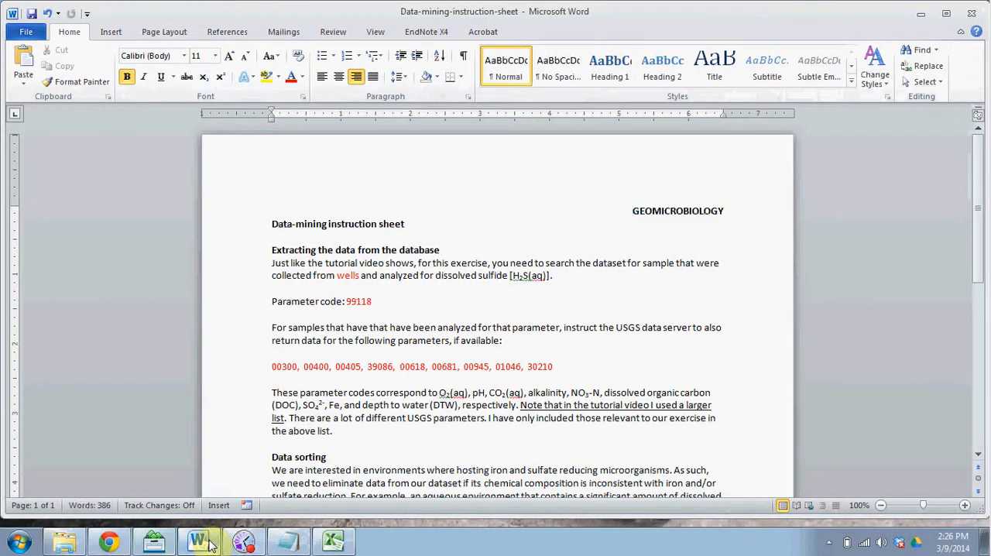
drag(979, 174, 988, 295)
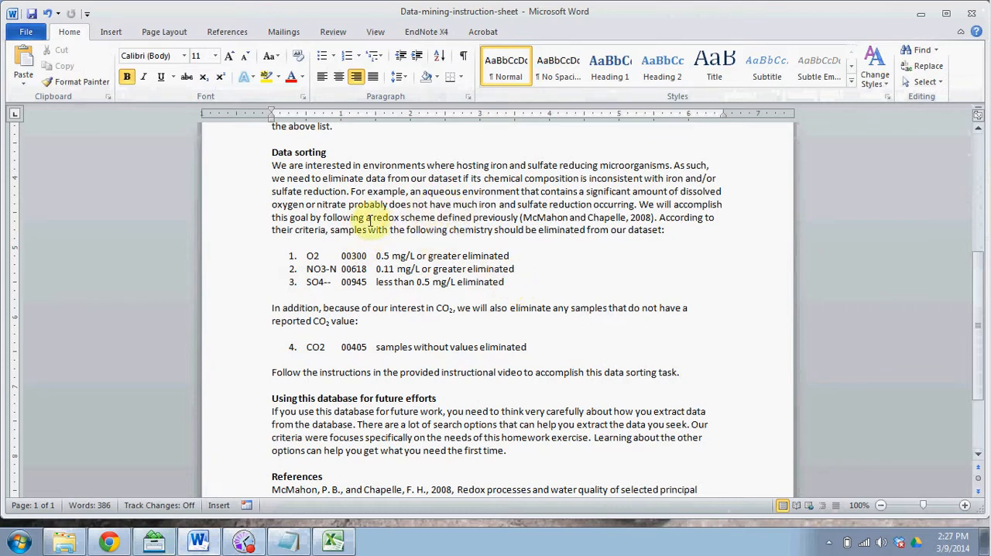
click(579, 219)
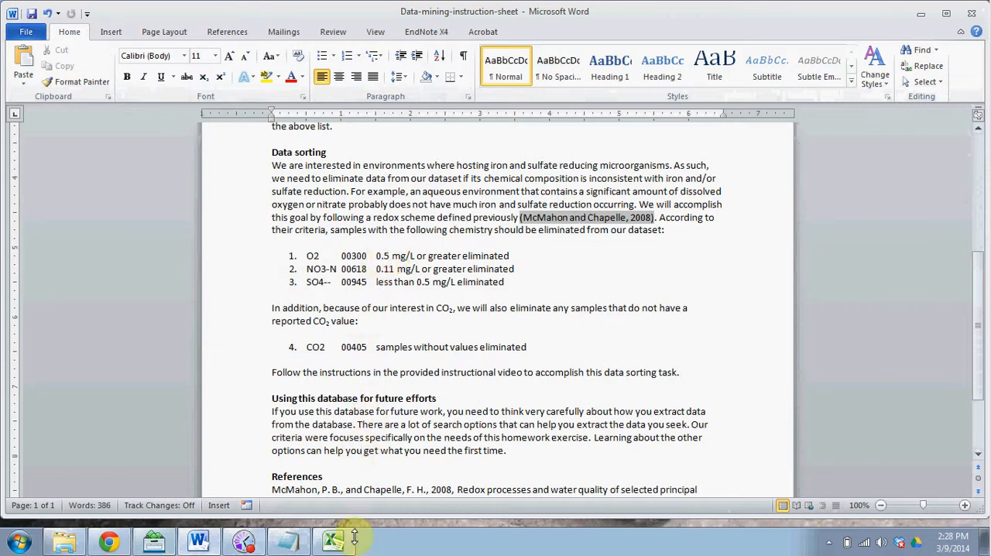
Step: Switch back to the Excel workbook and select all data rows from 7 to 2176
click(334, 544)
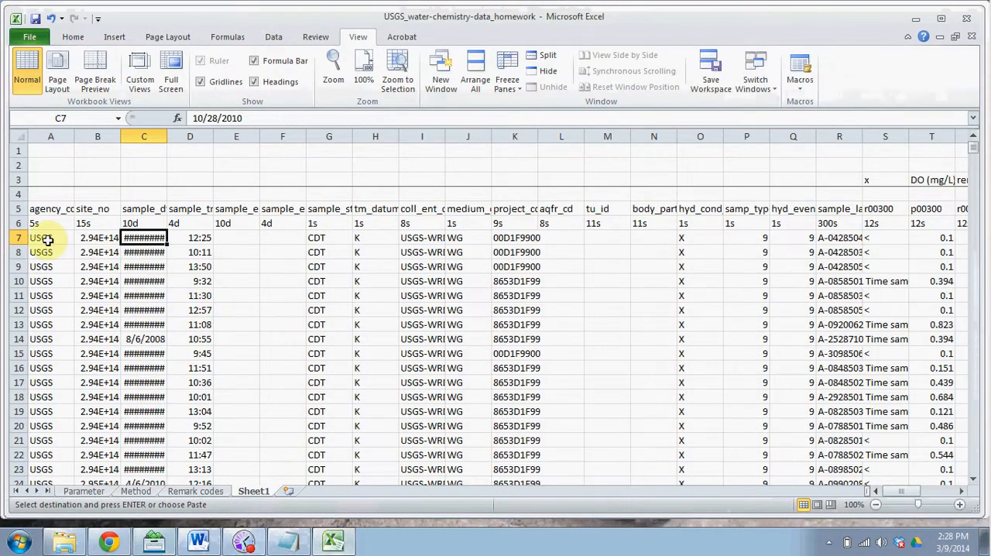
drag(15, 238, 21, 280)
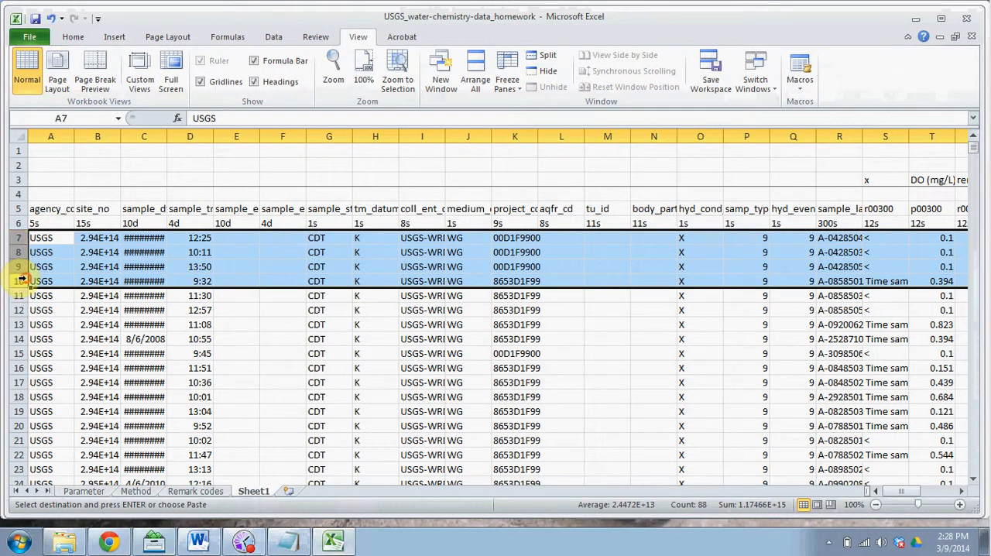
drag(978, 151, 974, 478)
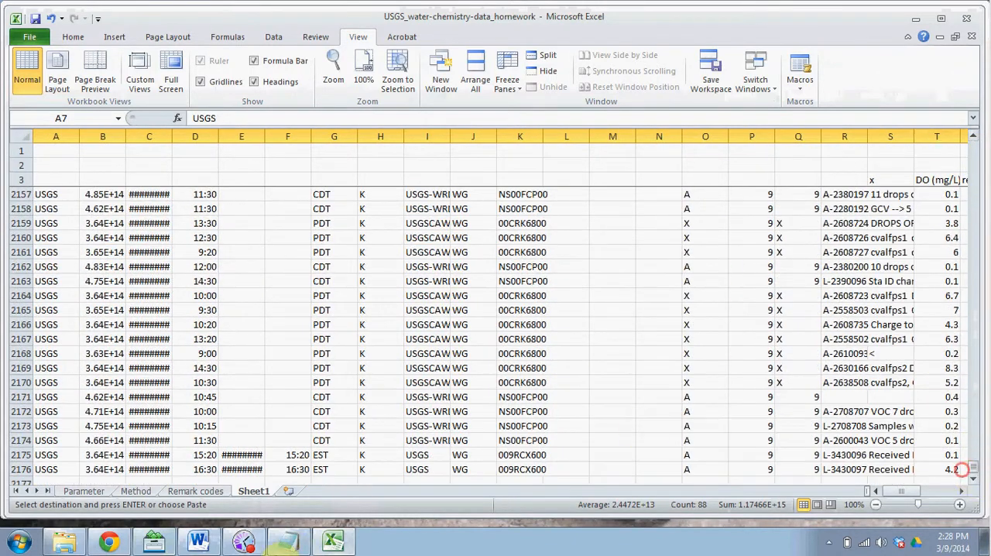
shift+click(17, 469)
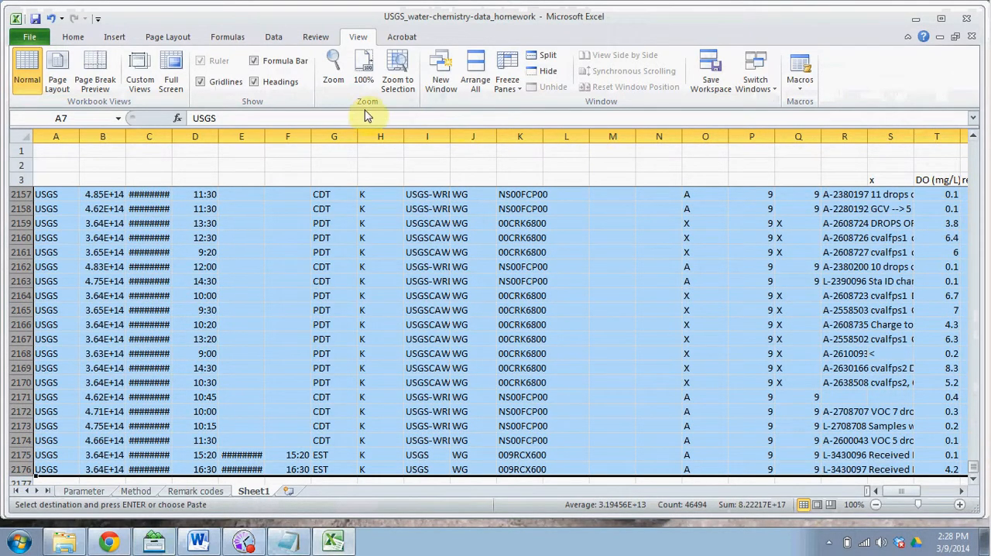
click(509, 84)
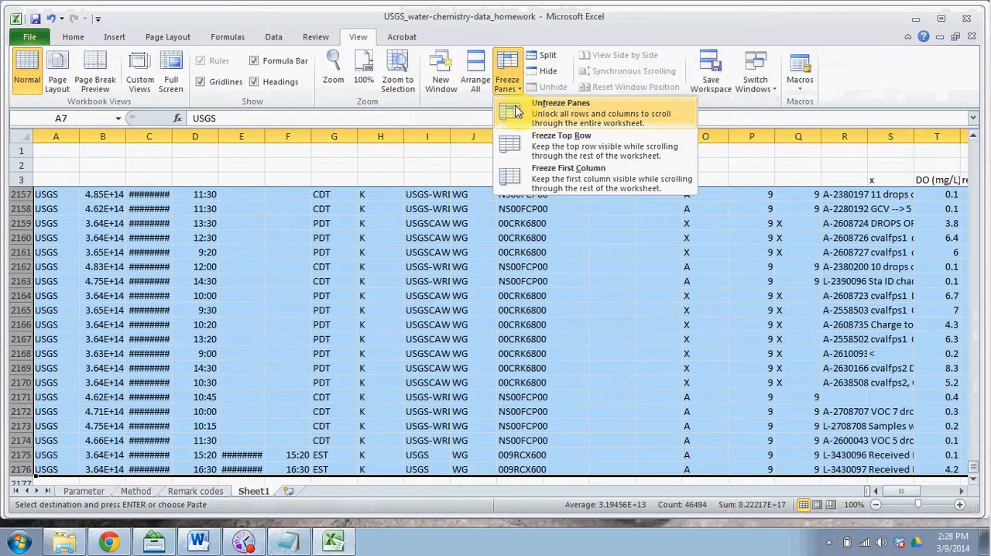
click(507, 72)
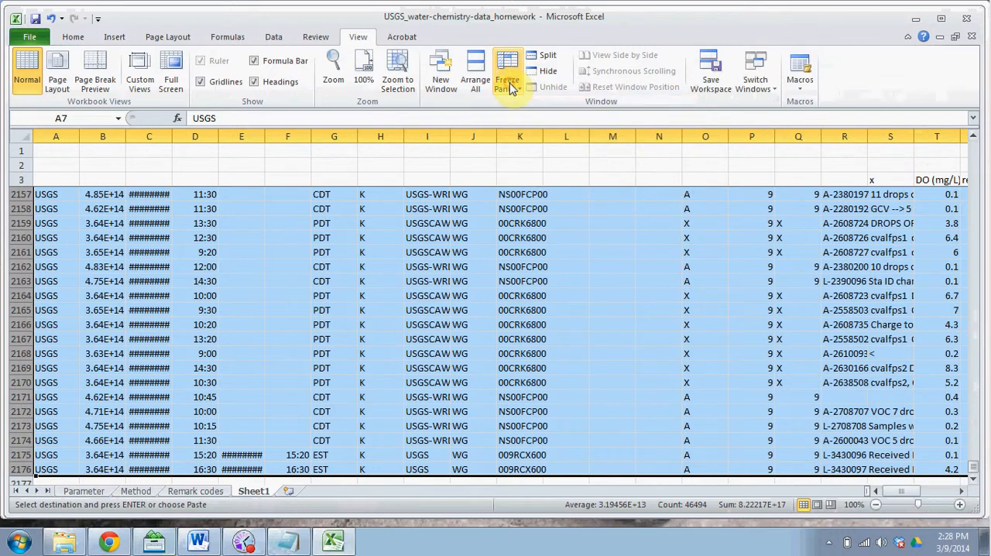
Step: Sort the selected data rows by column T (DO) from smallest to largest, treating the range as having no headers
click(275, 37)
click(348, 70)
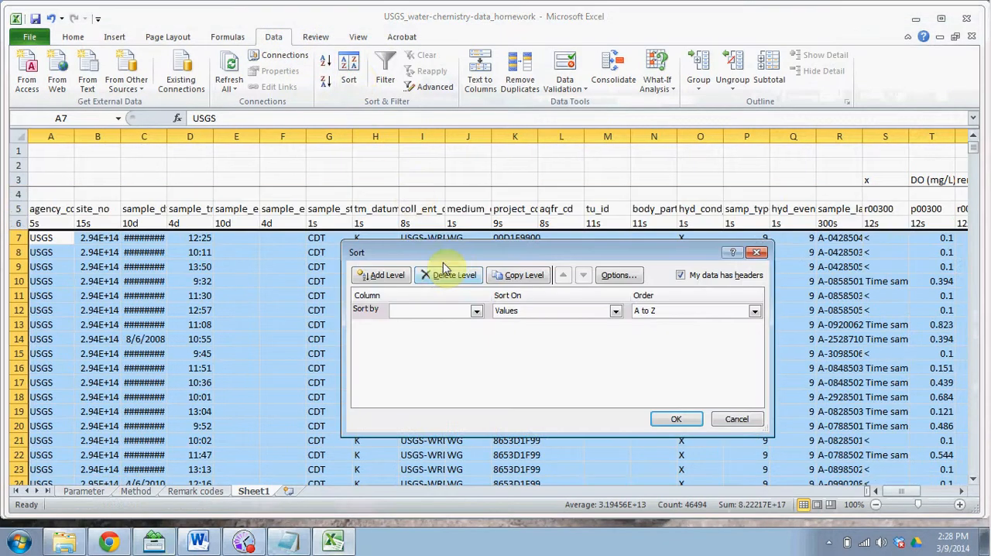
click(476, 311)
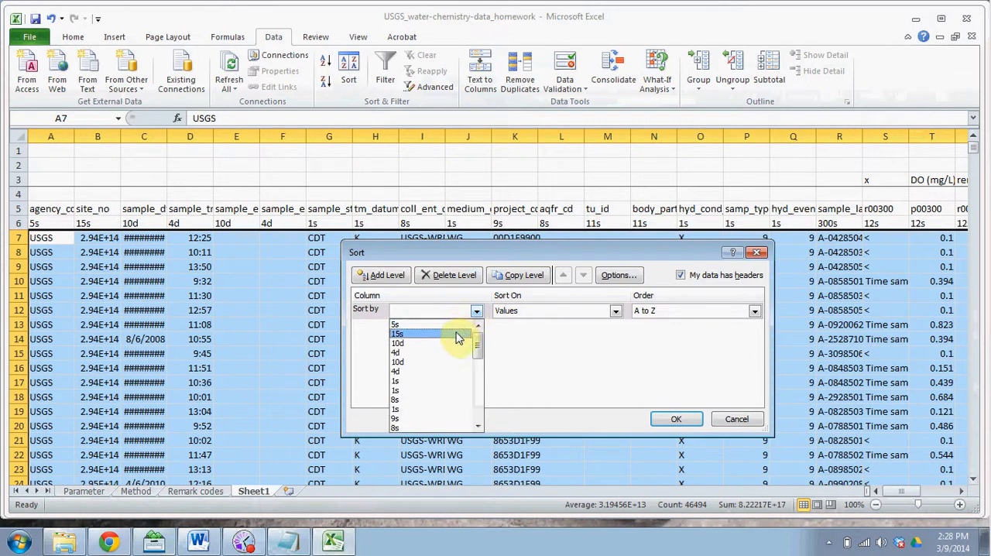
click(459, 312)
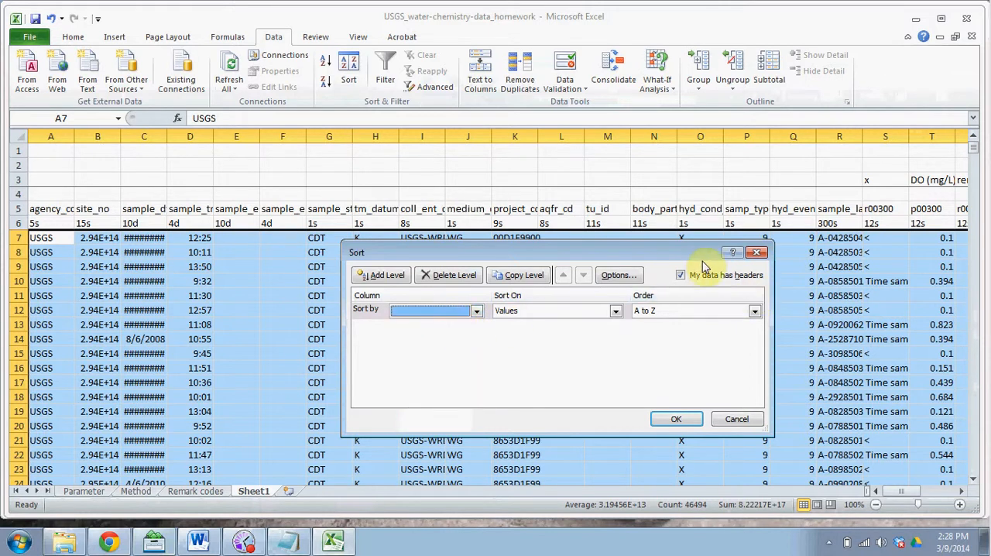
click(681, 275)
click(456, 311)
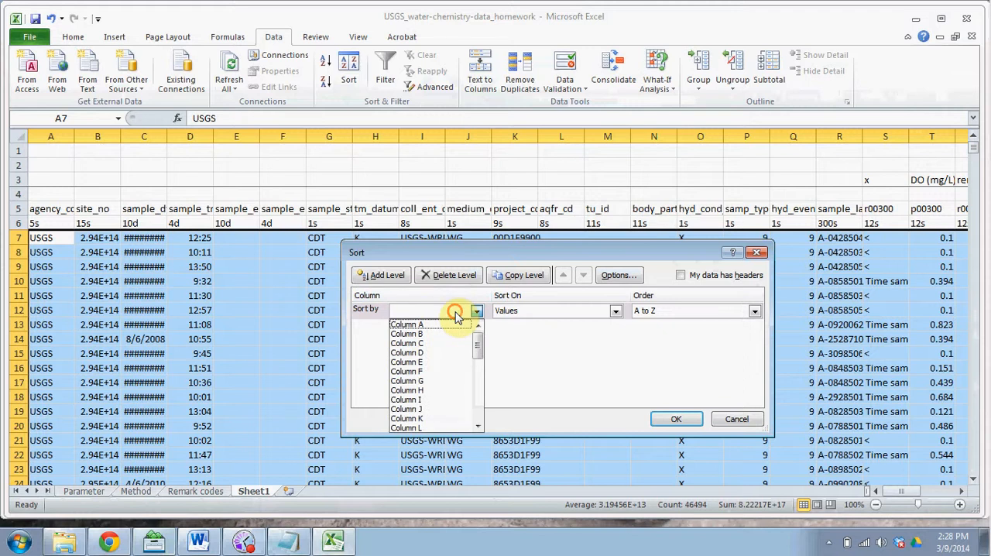
drag(473, 333, 480, 372)
click(433, 399)
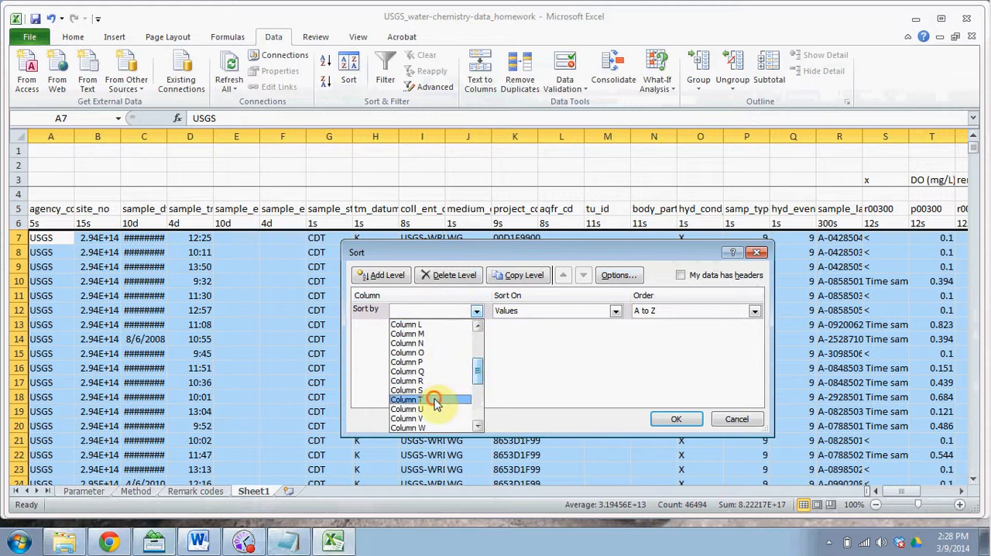
click(695, 419)
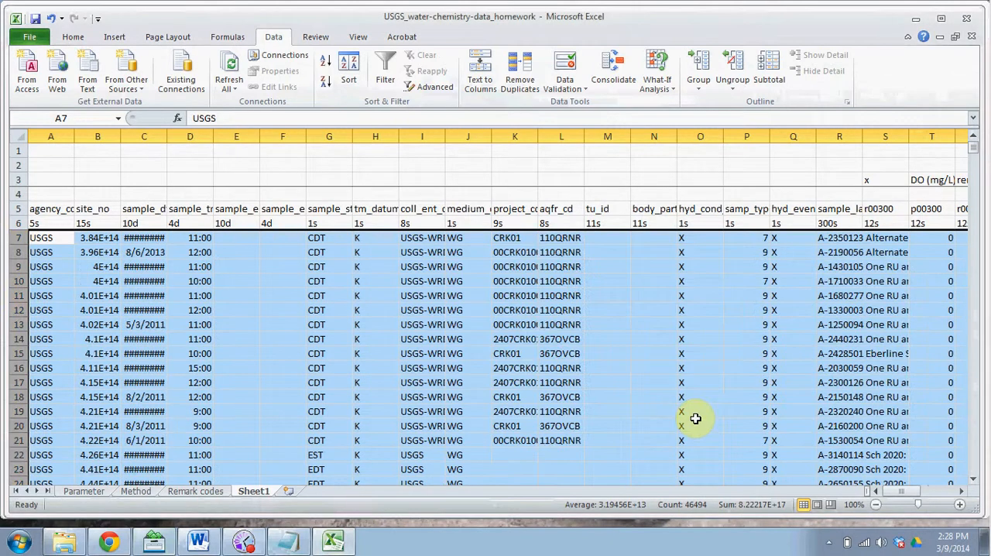
Step: Clear the contents of rows 1314 to 2176, covering the samples with DO of 0.5 mg/L or more and those without a DO value
click(962, 491)
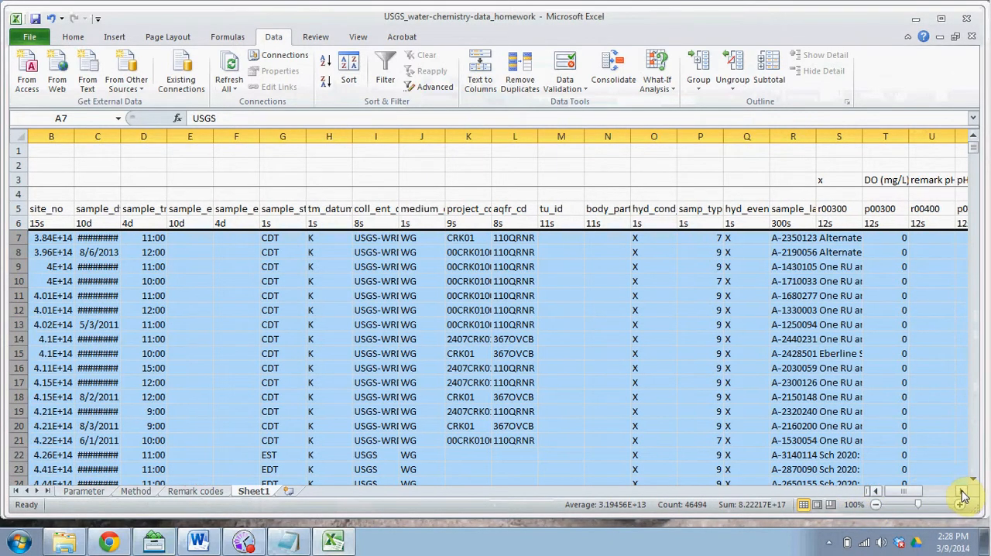
click(962, 491)
click(962, 491)
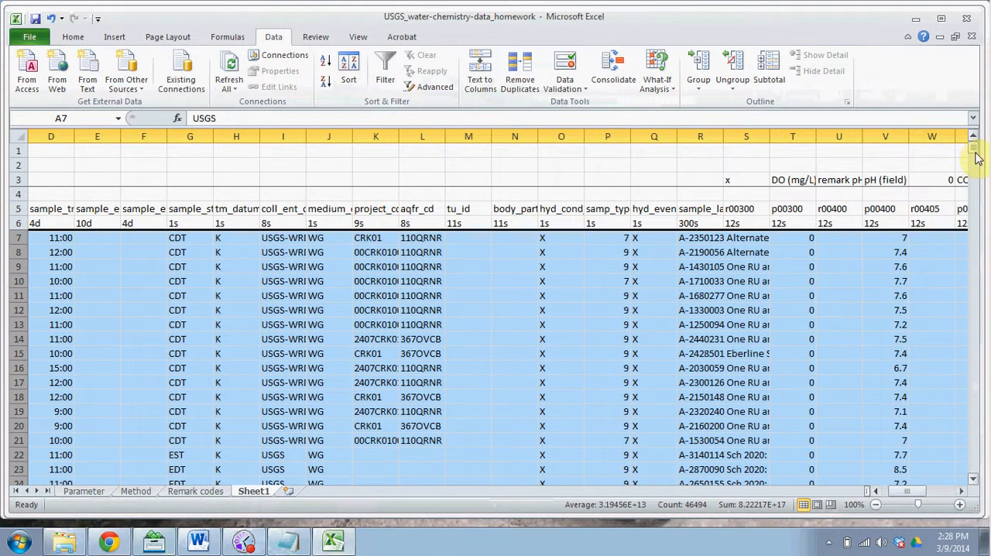
drag(975, 152, 978, 338)
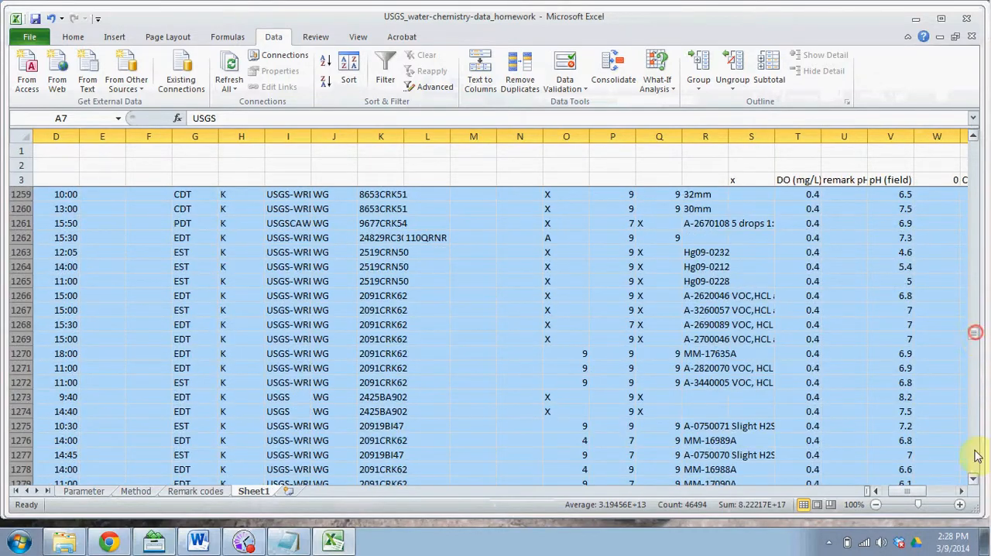
click(974, 480)
click(974, 480)
click(973, 480)
drag(975, 483, 975, 483)
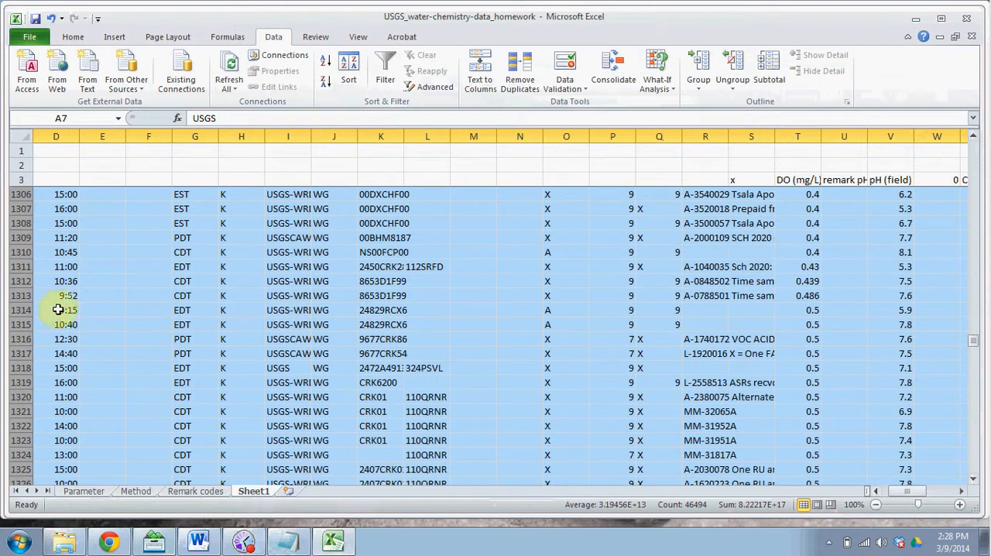
click(21, 309)
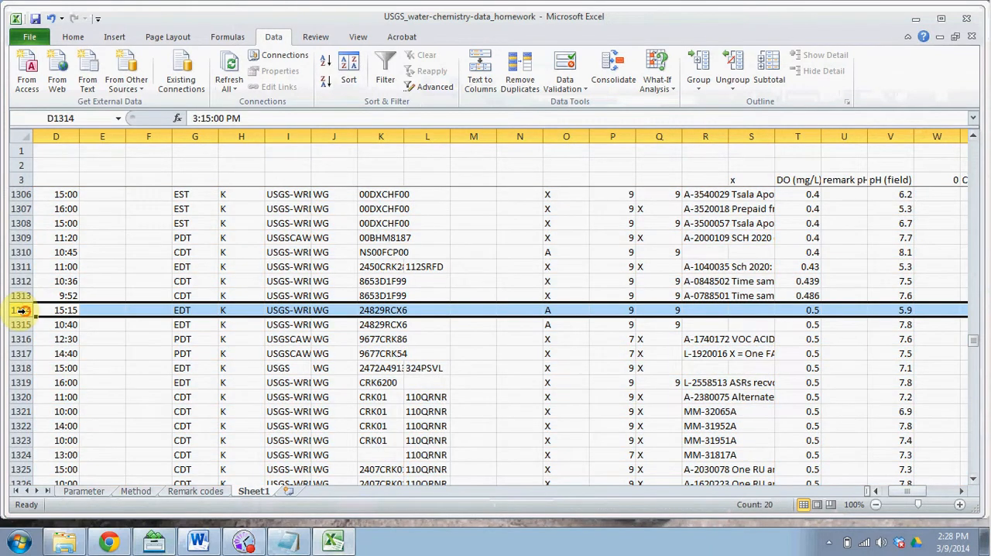
drag(22, 310, 22, 469)
key(shift+Down)
key(shift+Down)
key(shift+Down)
key(shift+Down)
key(shift+Down)
key(shift+Down)
key(shift+Down)
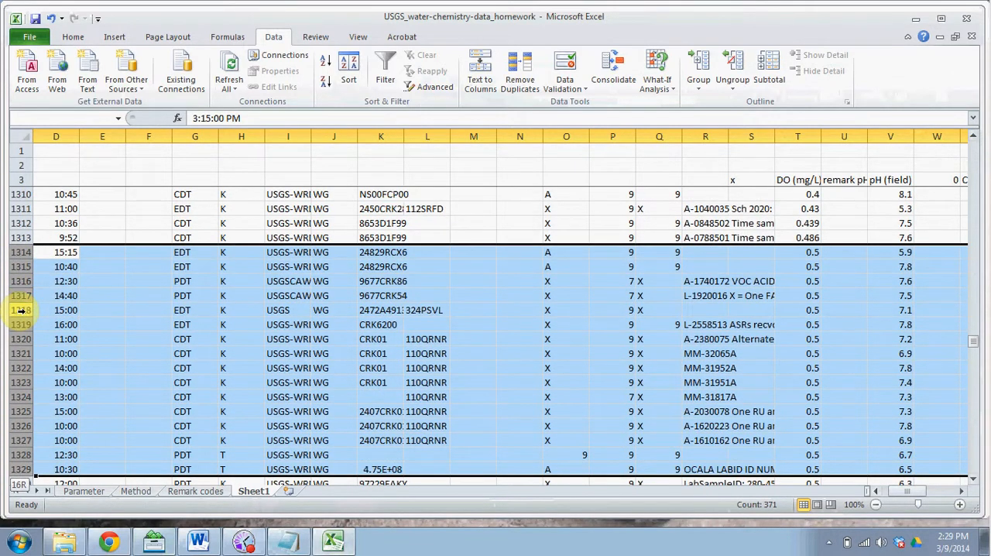
key(shift+Down)
key(shift+Down)
key(shift+Down)
key(shift+Down)
key(shift+Down)
key(shift+Down)
key(shift+Down)
key(shift+Down)
key(shift+Down)
key(shift+Down)
key(shift+Down)
key(shift+Down)
key(shift+Down)
key(shift+Down)
key(shift+Down)
key(shift+Down)
key(shift+Down)
key(shift+Down)
key(shift+Down)
key(shift+Down)
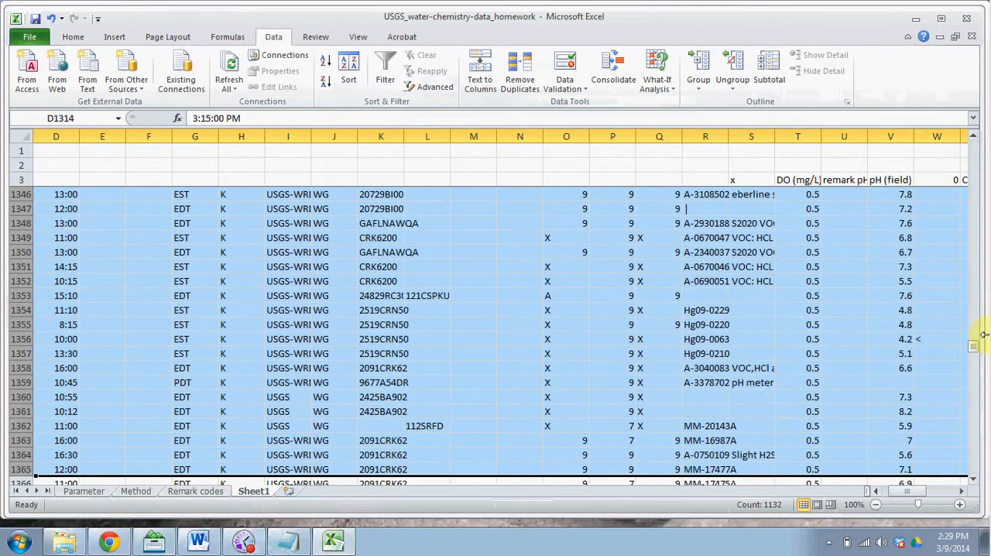
drag(979, 339, 957, 469)
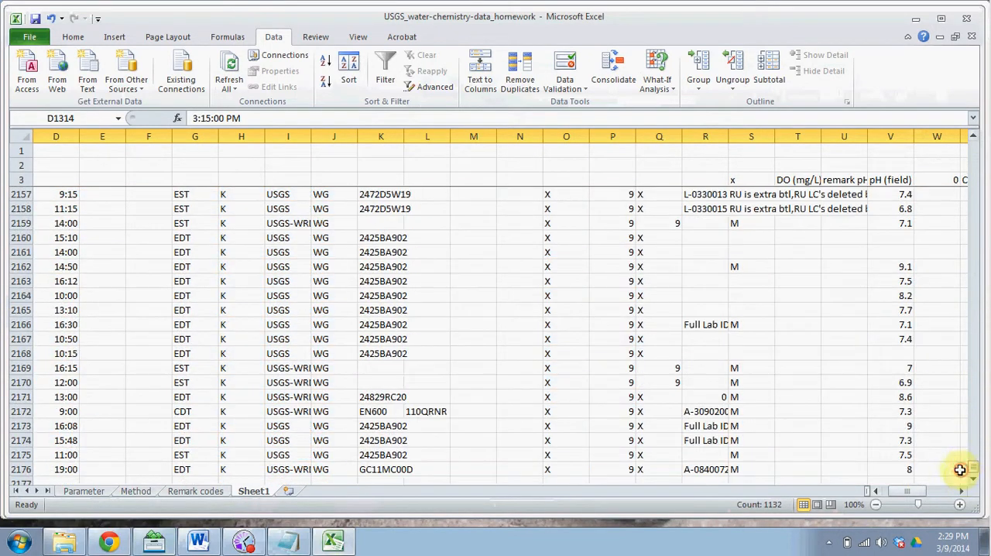
drag(7, 469, 10, 468)
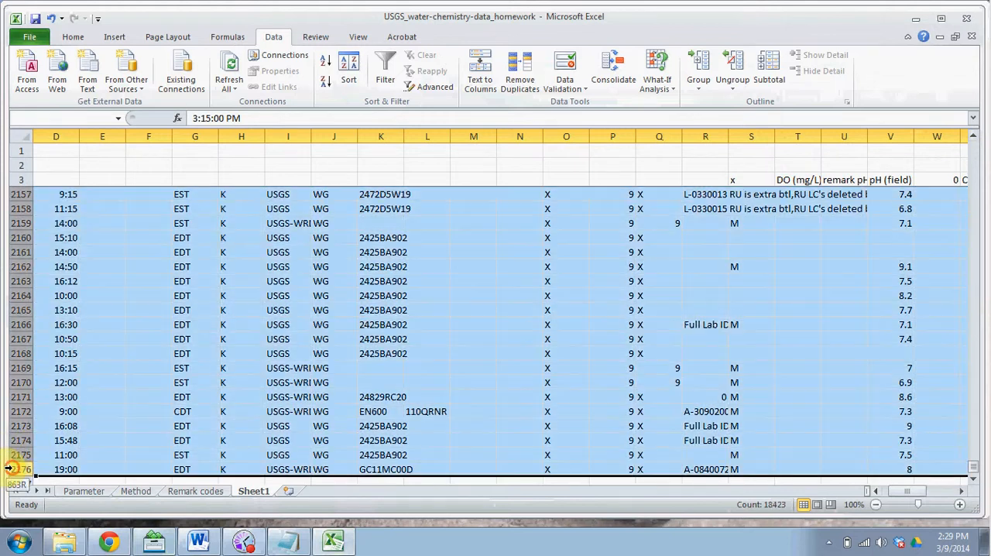
key(Delete)
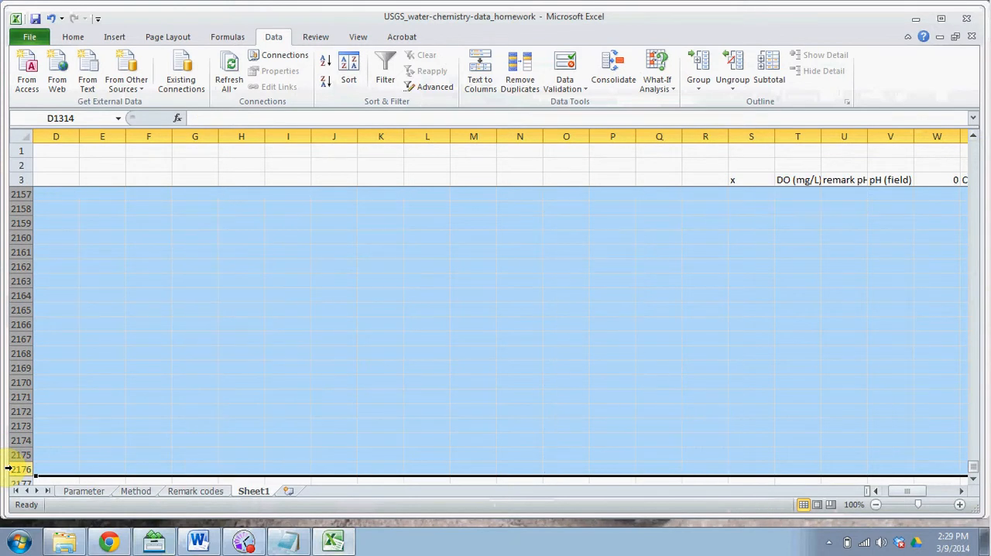
Step: Sort the remaining data rows 7 to 1313 by column Z (NO3-N) from smallest to largest
key(Up)
key(Up)
key(Up)
key(Up)
key(Up)
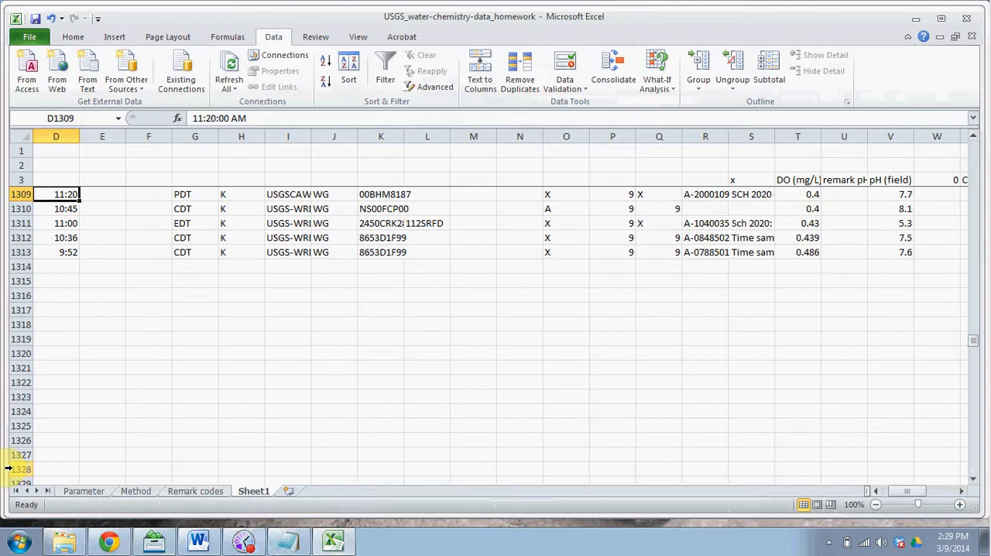
key(Down)
key(Down)
key(Down)
key(Down)
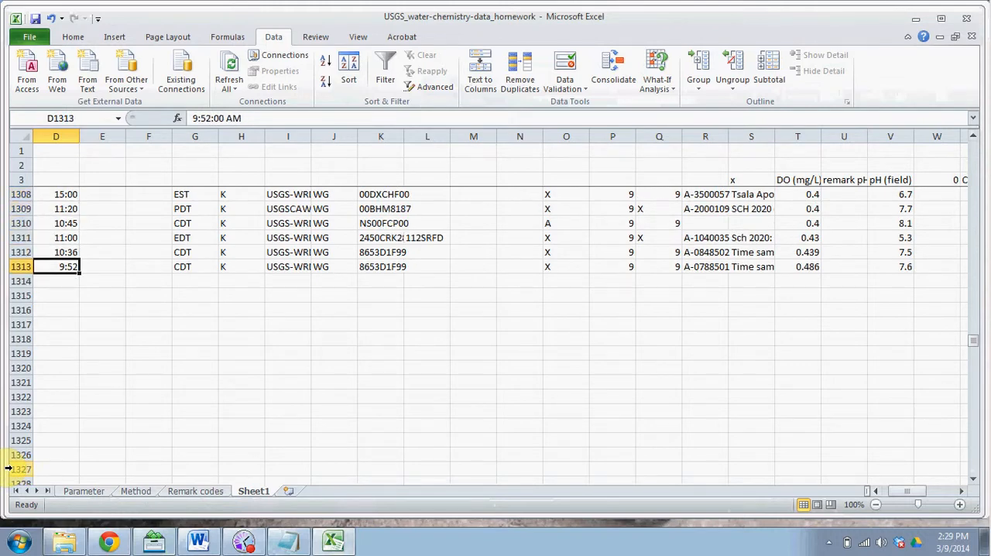
drag(15, 267, 72, 237)
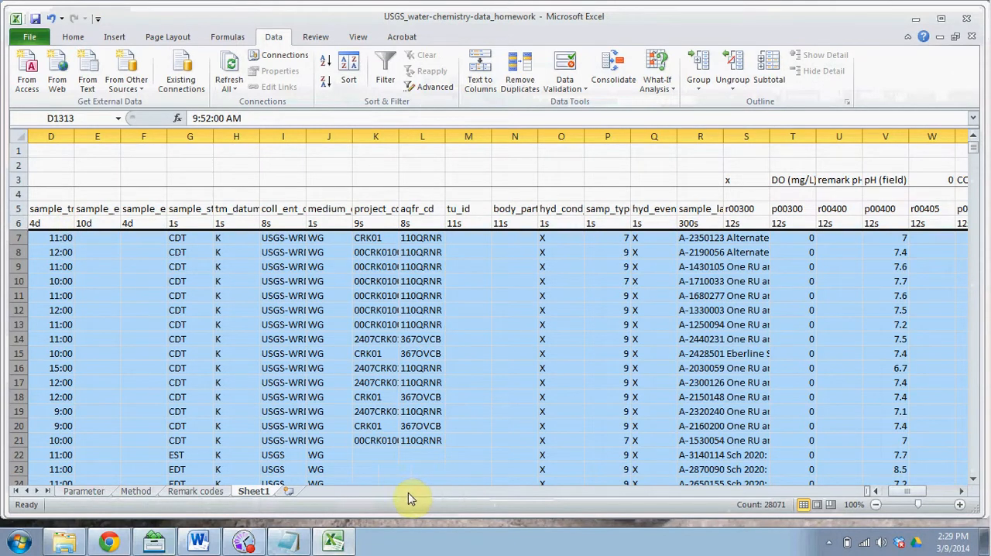
drag(899, 494, 920, 493)
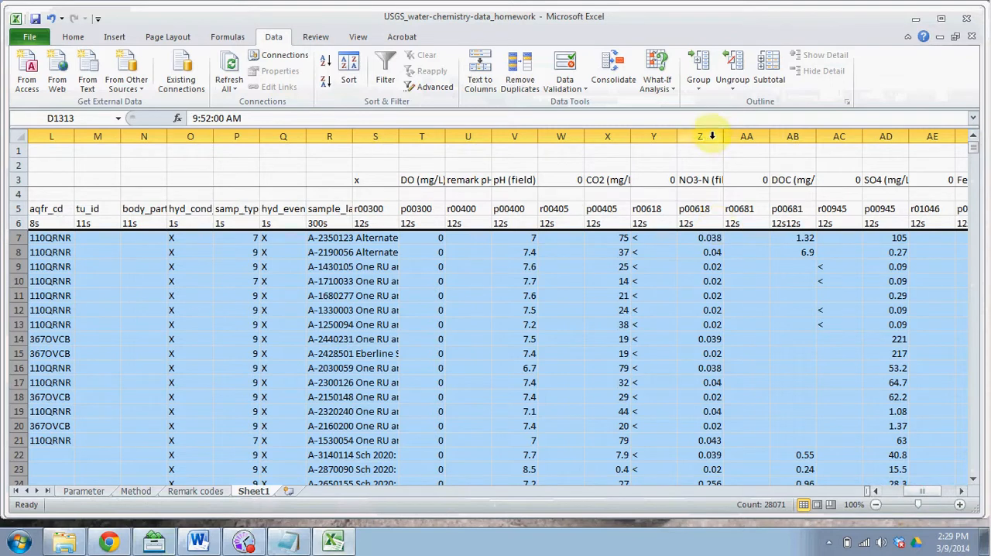
click(347, 74)
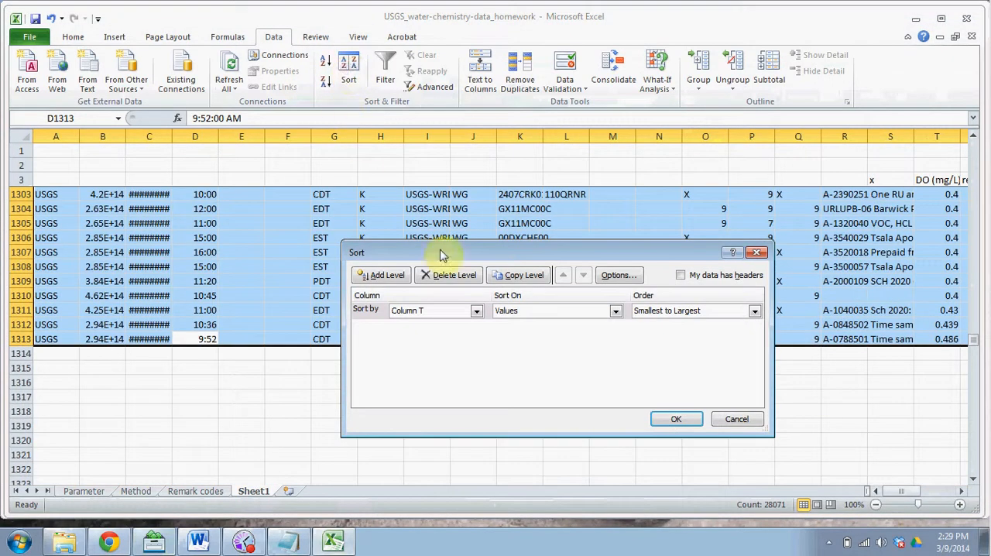
click(471, 313)
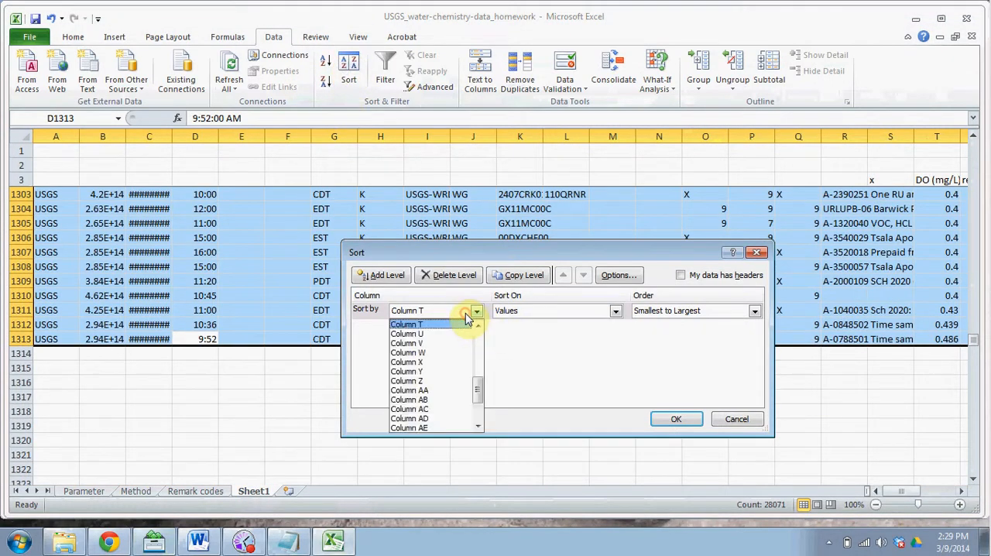
click(454, 382)
click(688, 420)
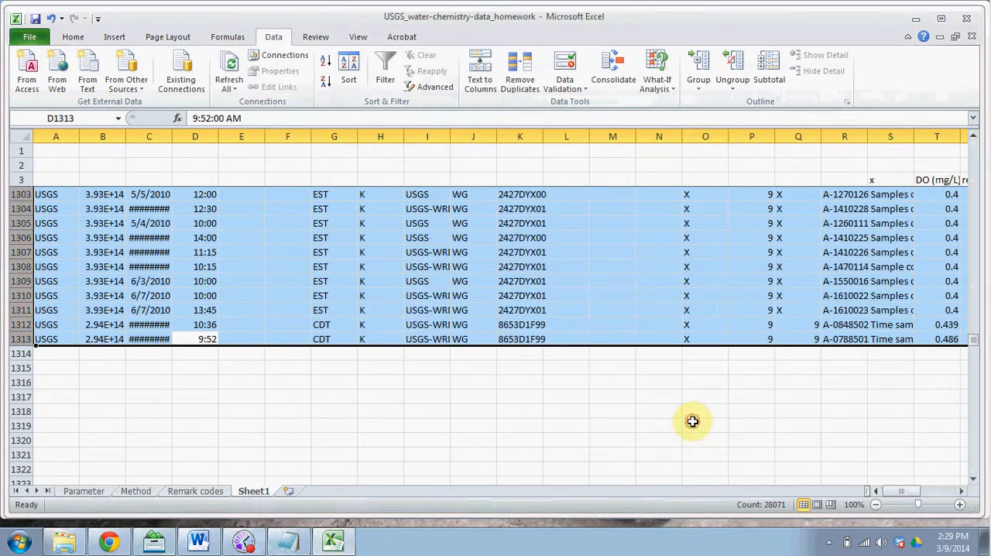
Step: Clear the contents of rows 538 to 1313, covering the samples with NO3-N of 0.11 or more and those without an NO3-N value
drag(894, 493, 914, 493)
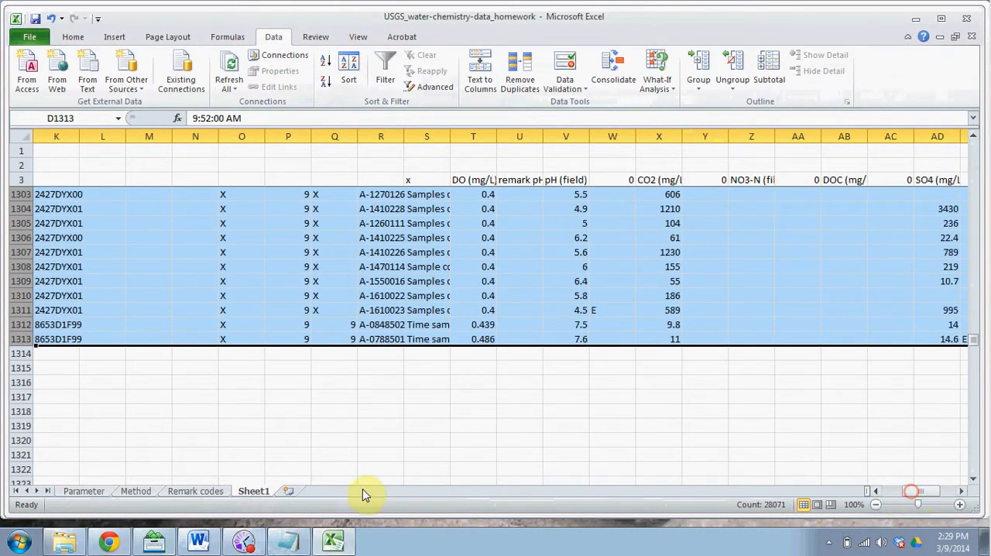
click(21, 339)
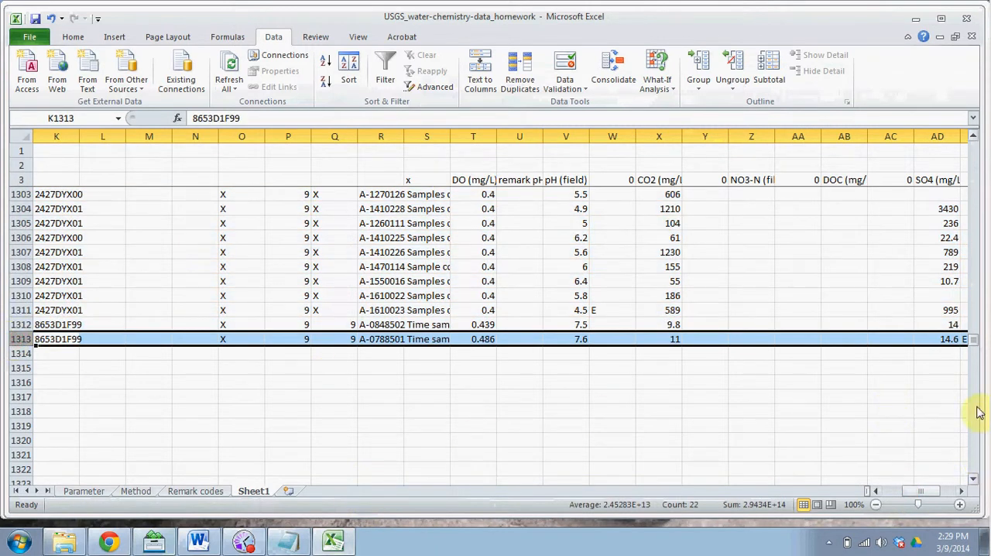
drag(974, 347, 974, 338)
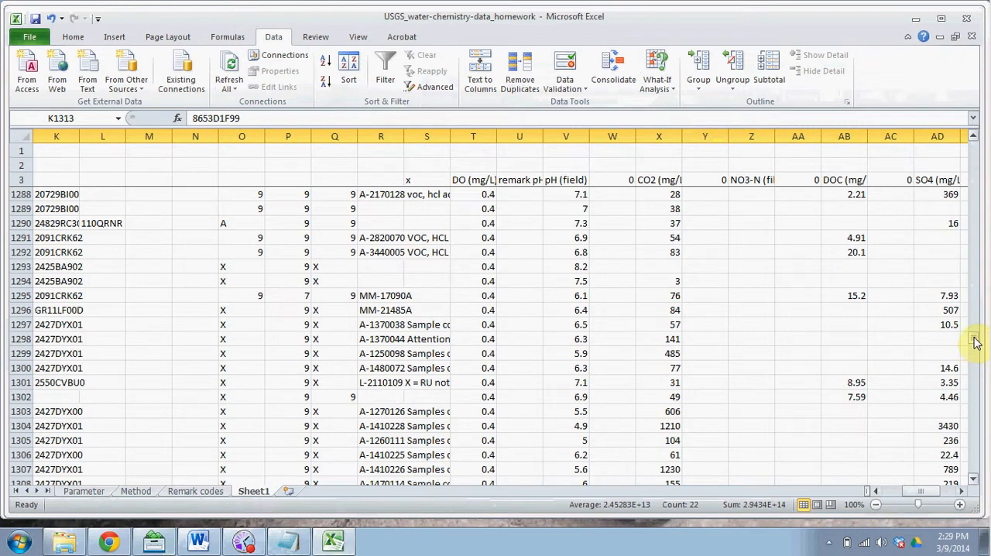
drag(975, 343, 972, 230)
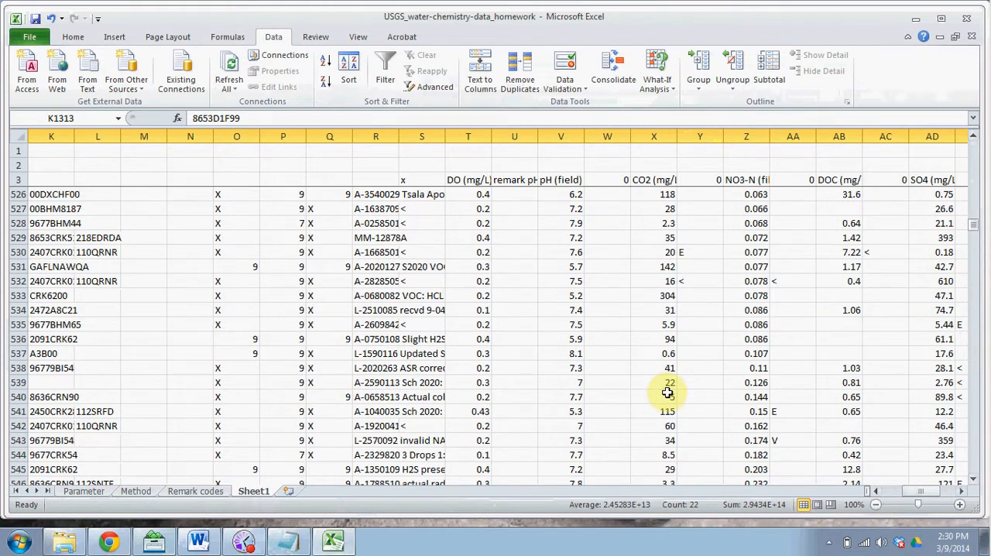
shift+click(17, 369)
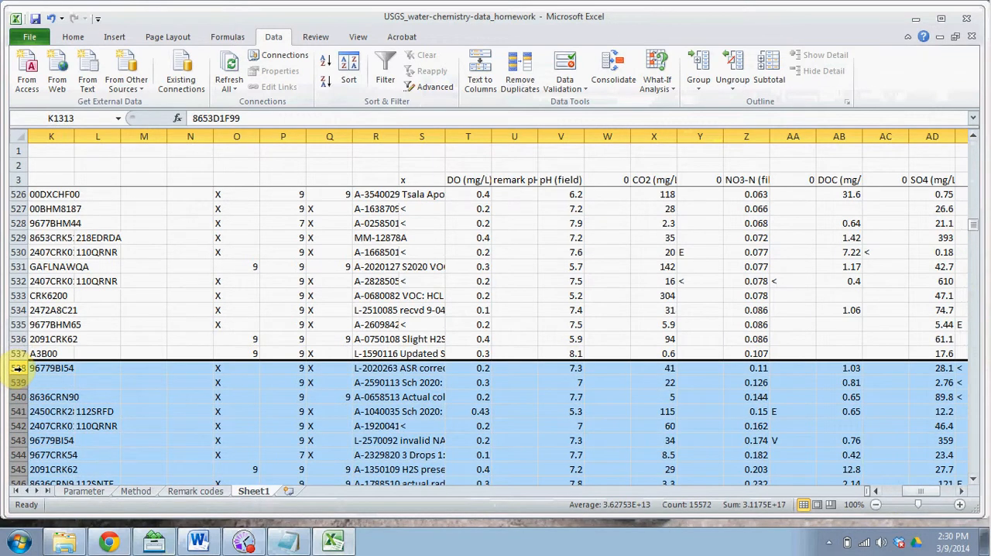
key(Delete)
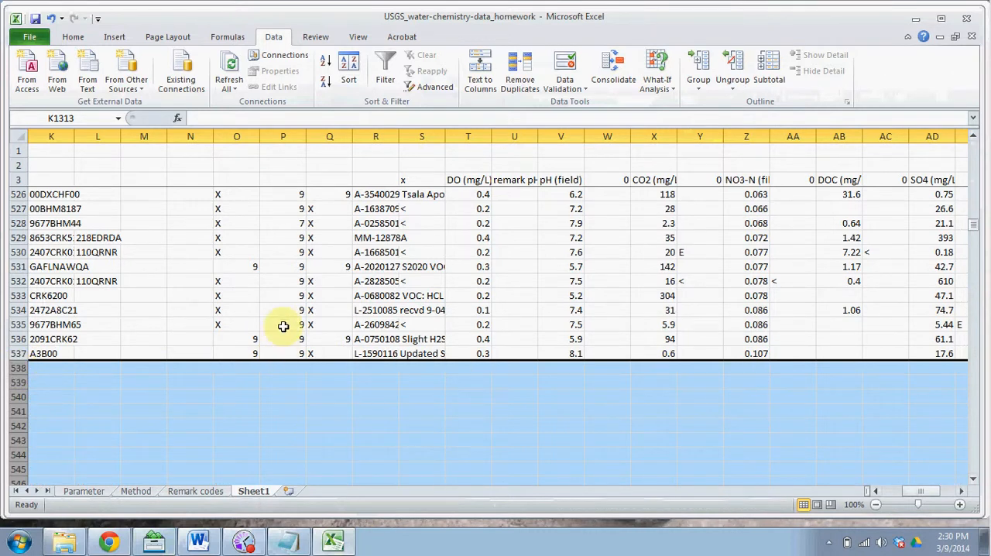
click(300, 353)
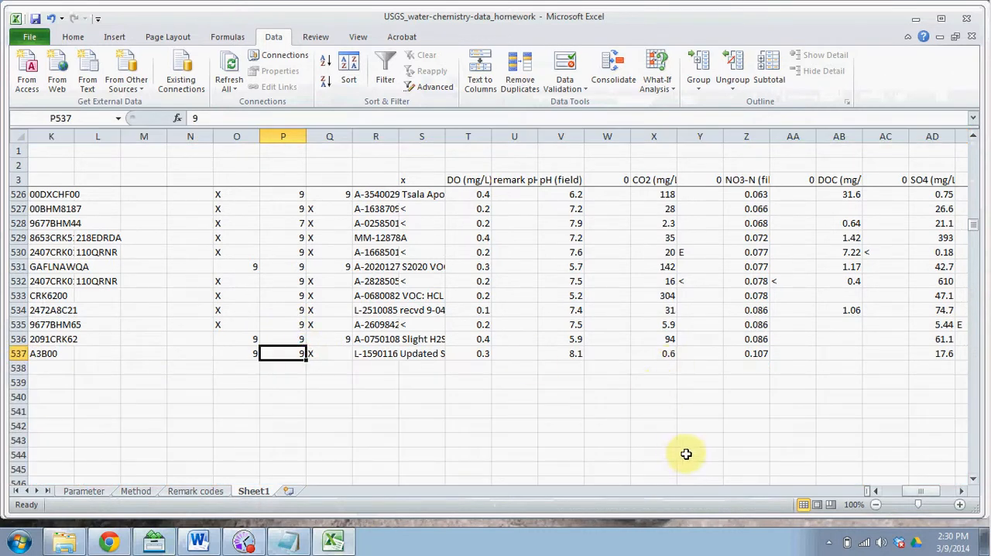
Step: Sort data rows 7 to 537 by column AD (SO4) from smallest to largest
drag(933, 495, 940, 493)
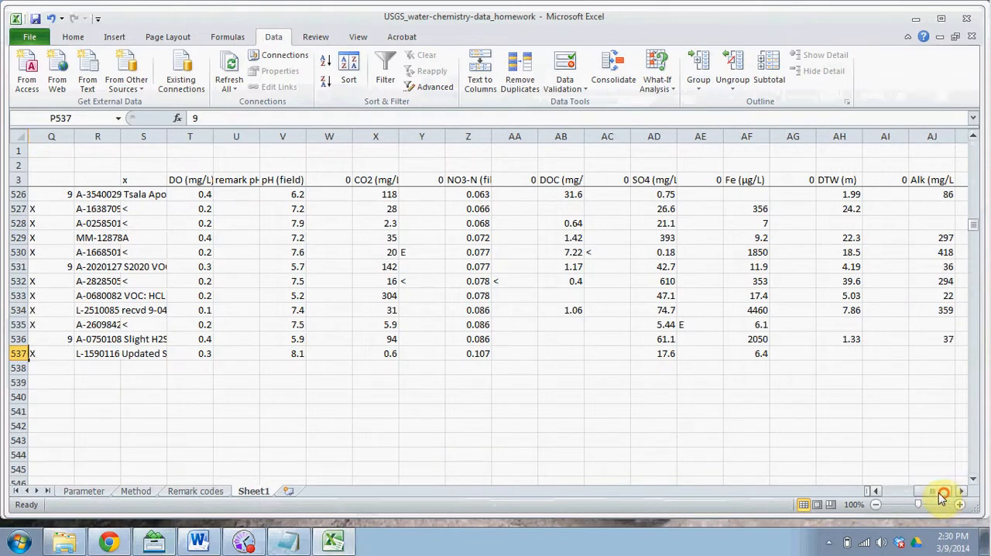
click(19, 353)
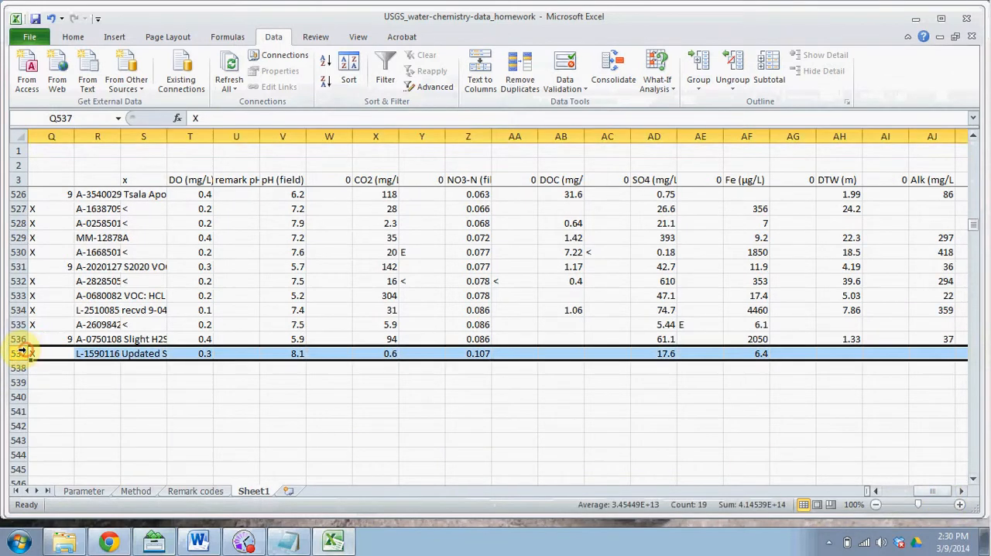
click(962, 491)
click(962, 491)
click(962, 491)
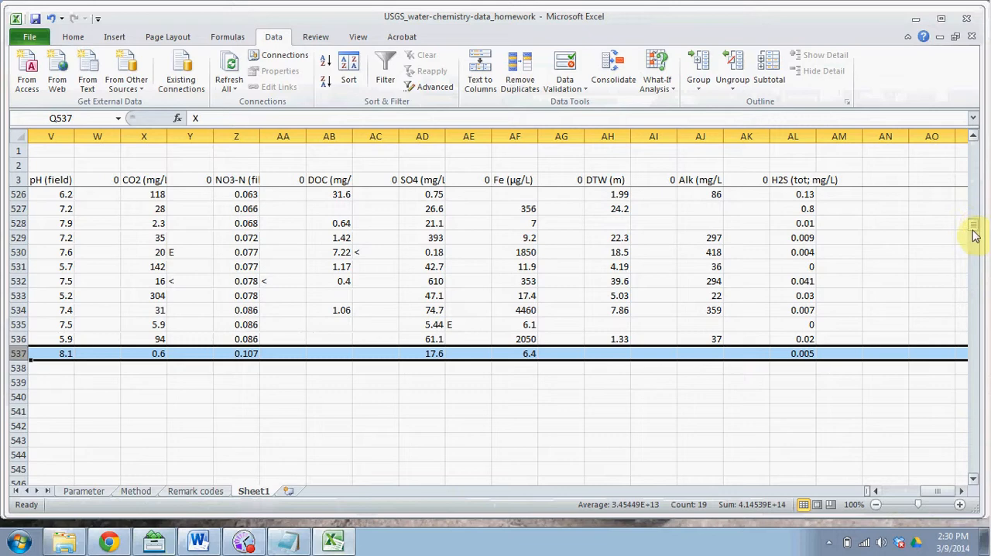
drag(974, 232, 977, 136)
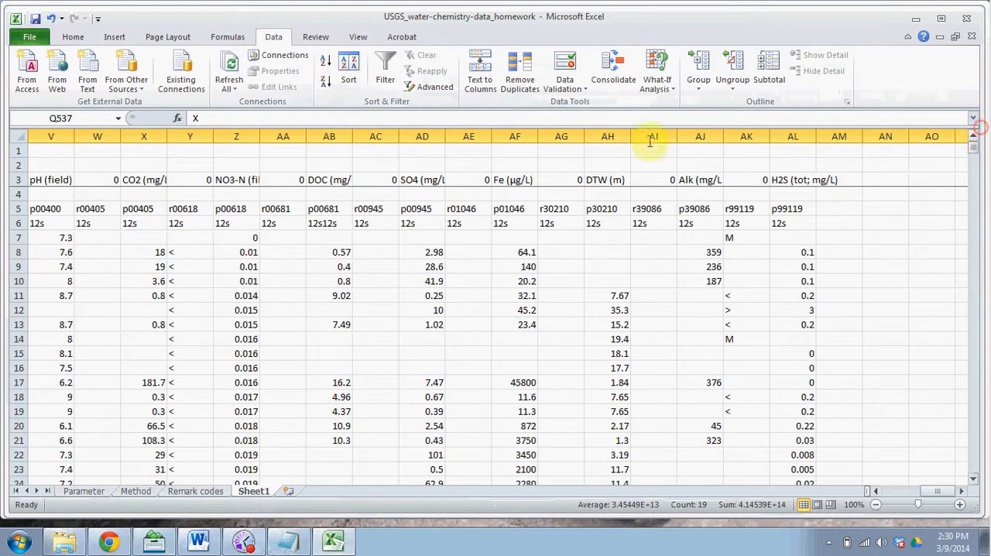
shift+click(17, 238)
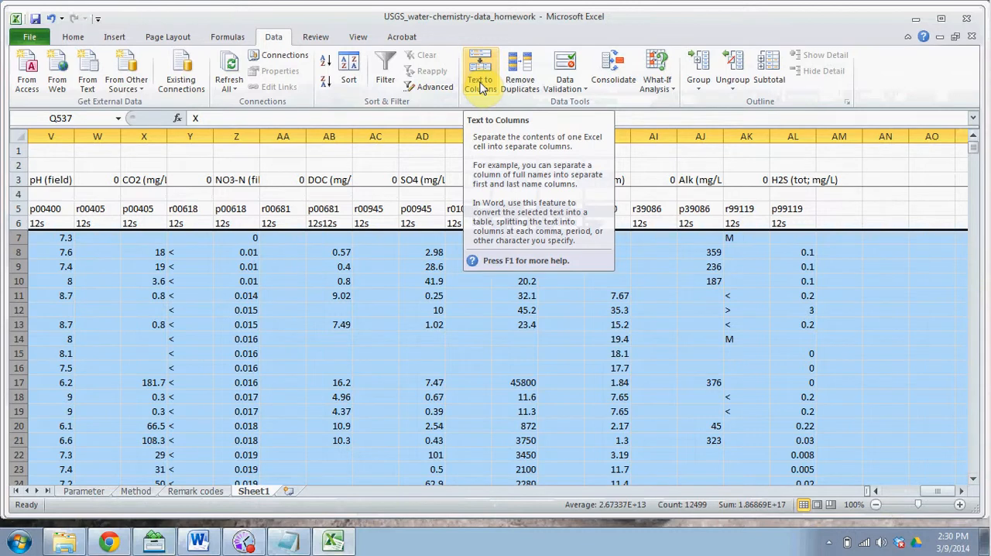
click(349, 78)
click(431, 311)
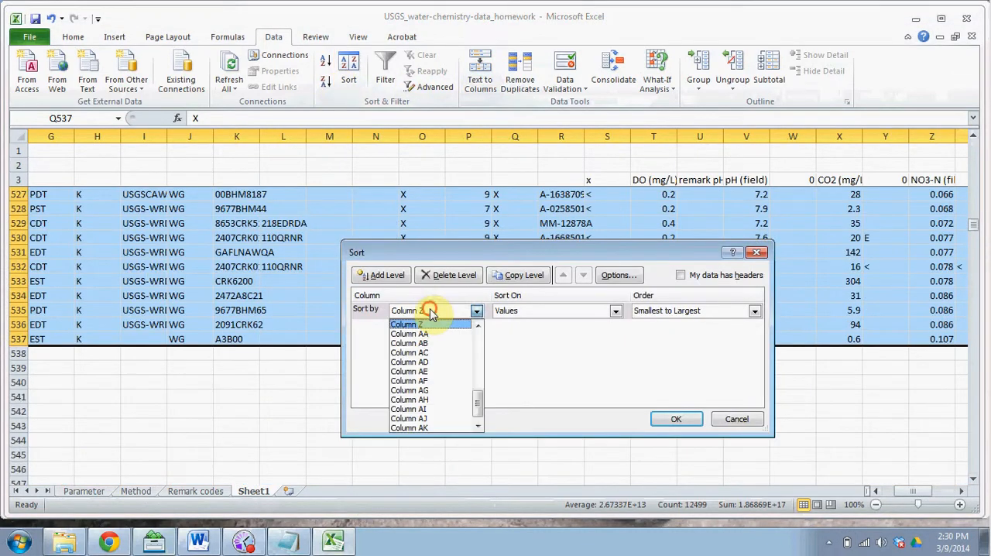
click(440, 361)
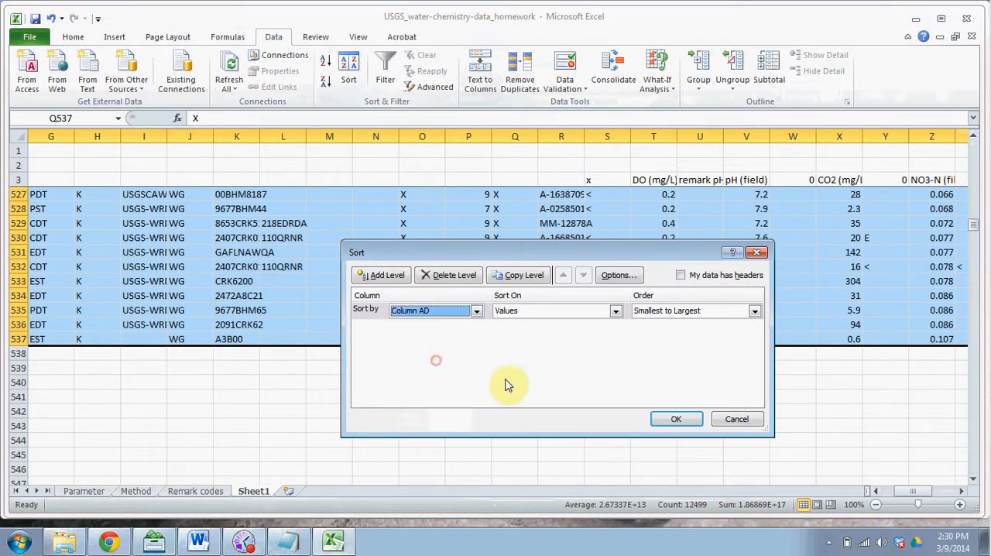
click(675, 424)
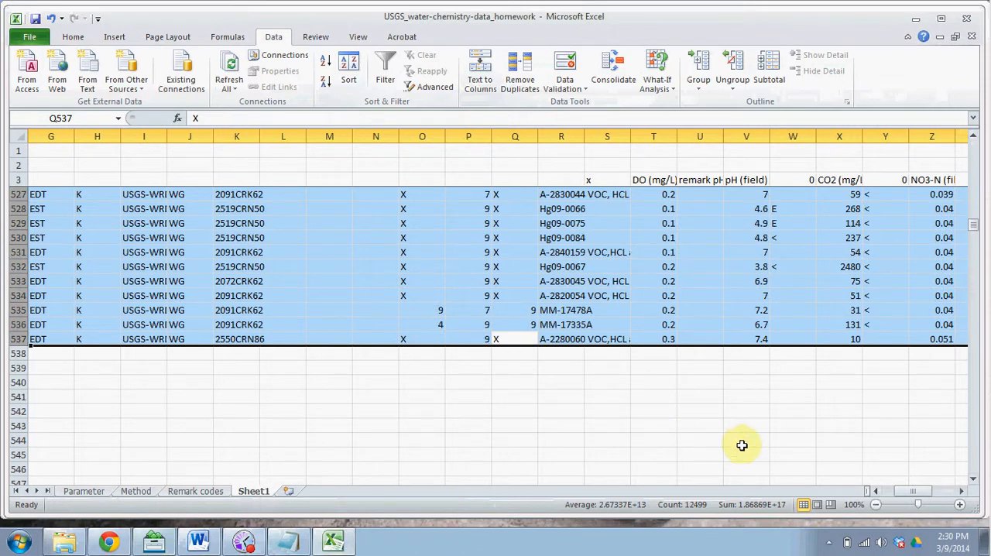
drag(916, 496, 967, 496)
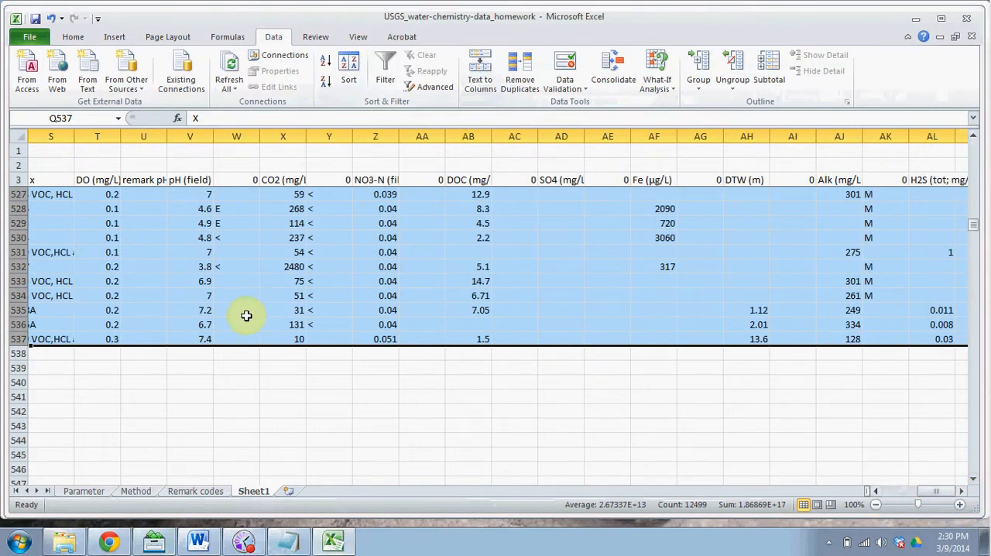
drag(15, 338, 14, 252)
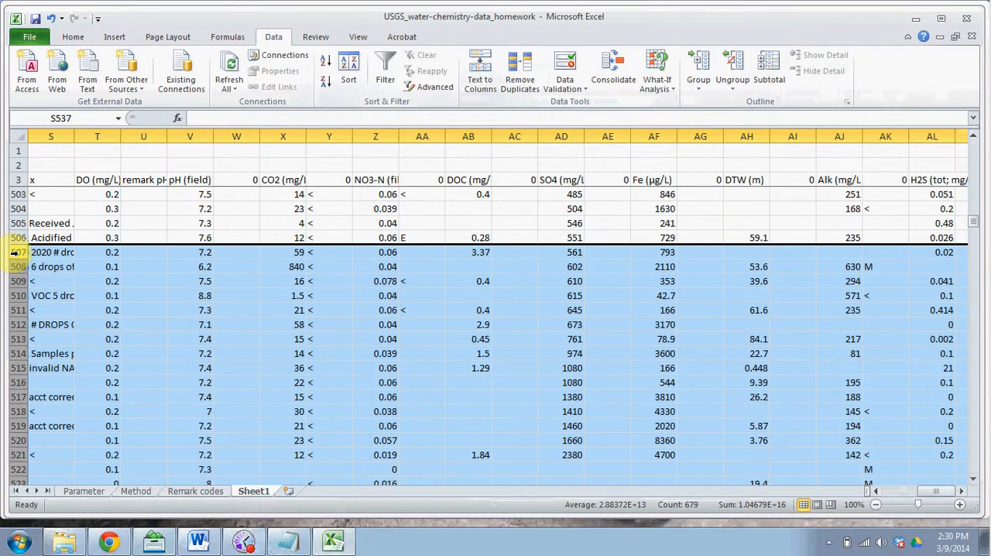
drag(14, 252, 14, 190)
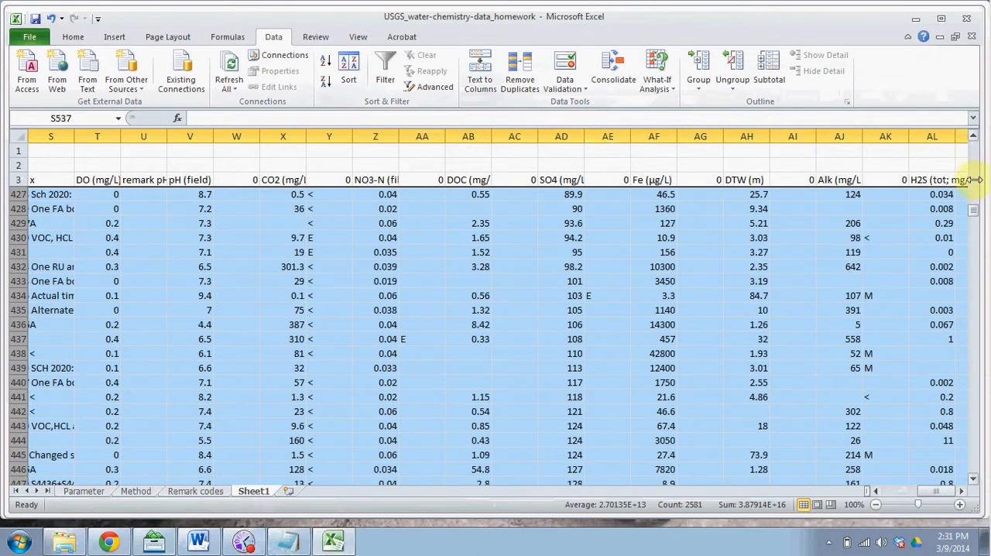
Step: Sort data rows 7 to 537 by column AD (SO4) from largest to smallest
drag(973, 213, 973, 132)
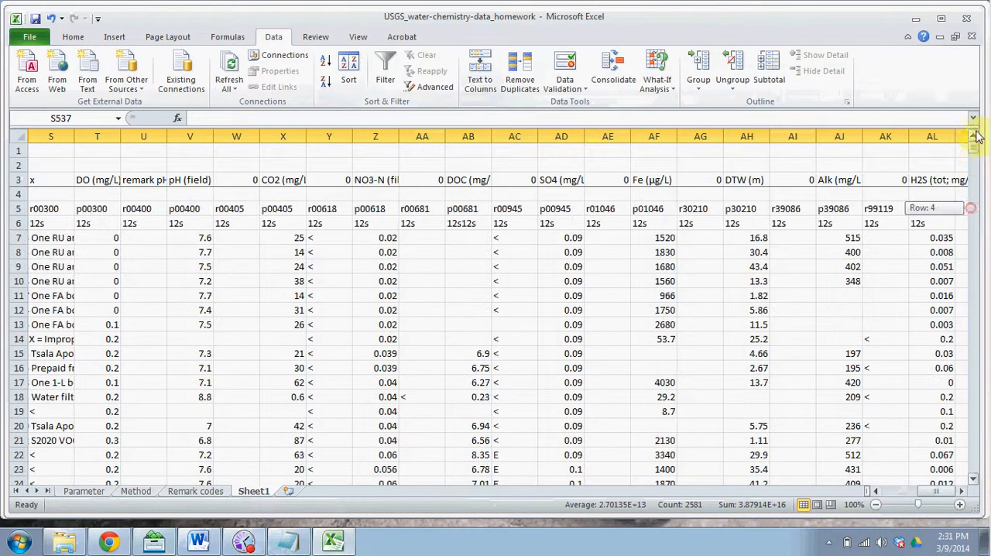
shift+click(16, 237)
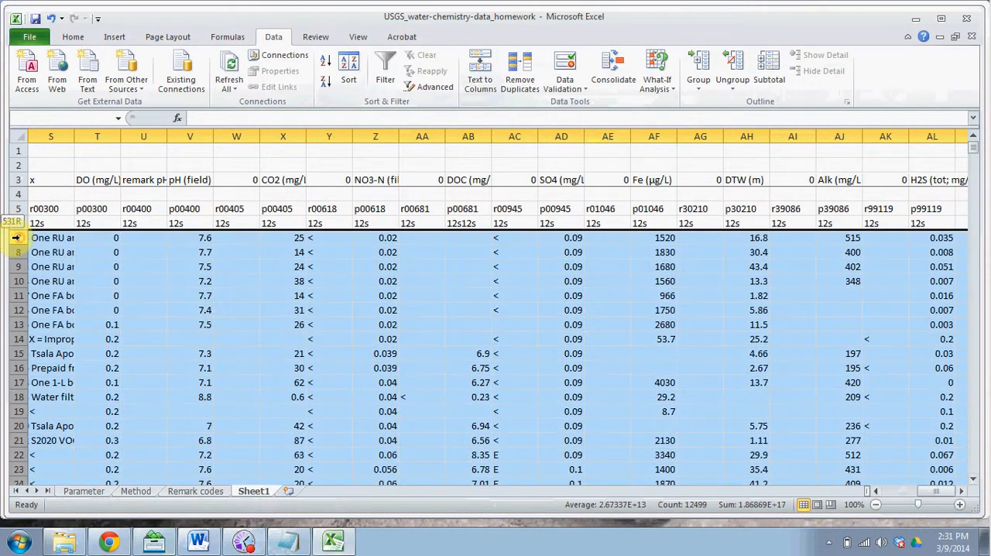
click(348, 71)
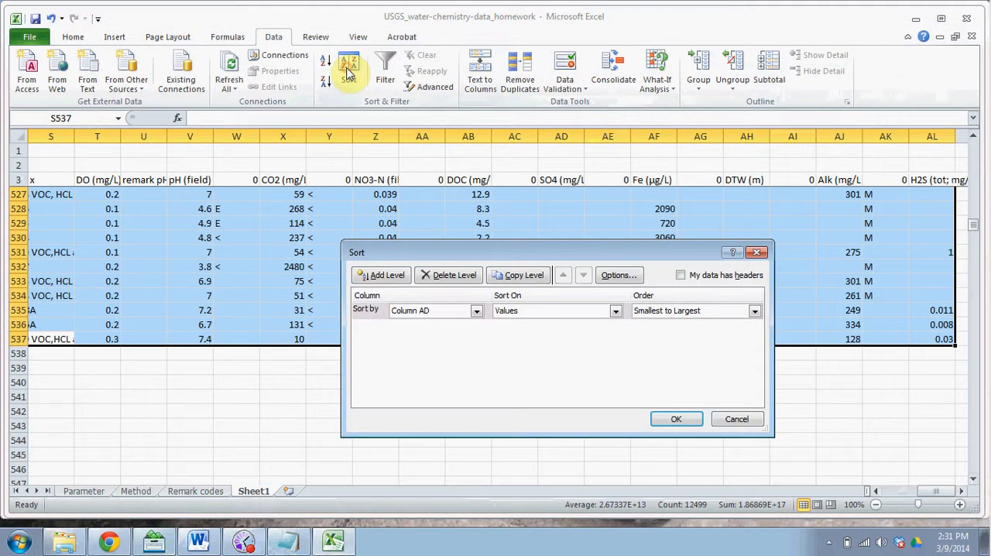
click(677, 312)
click(678, 321)
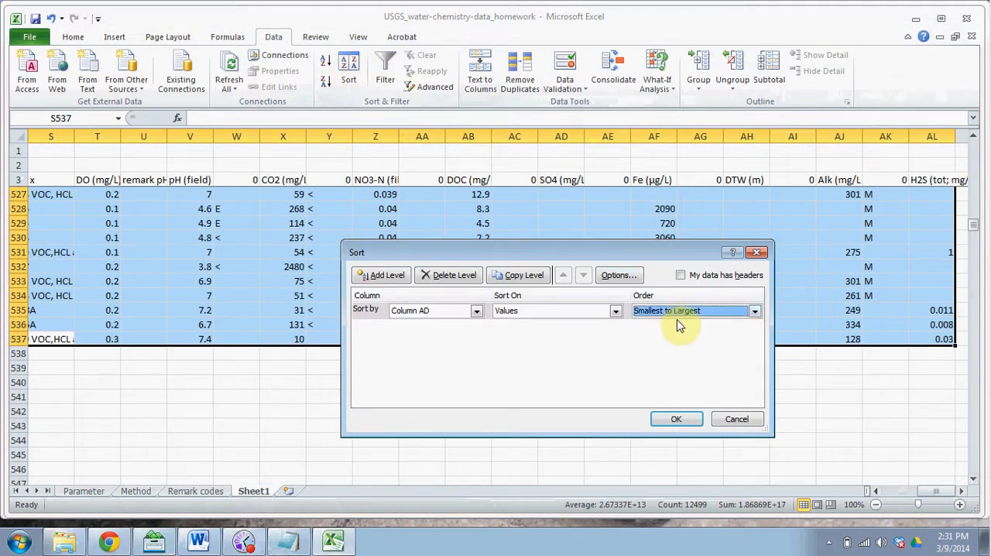
click(755, 313)
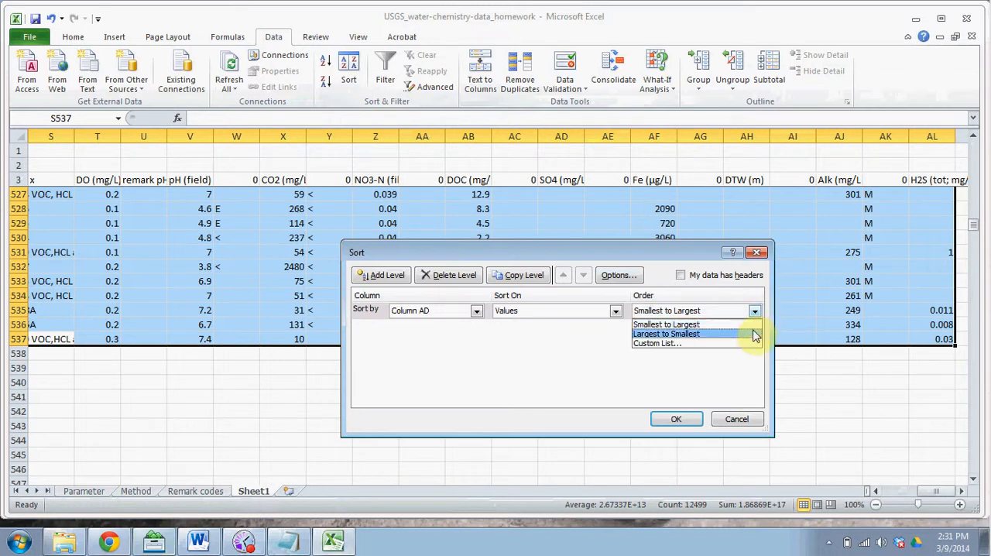
click(750, 334)
click(684, 420)
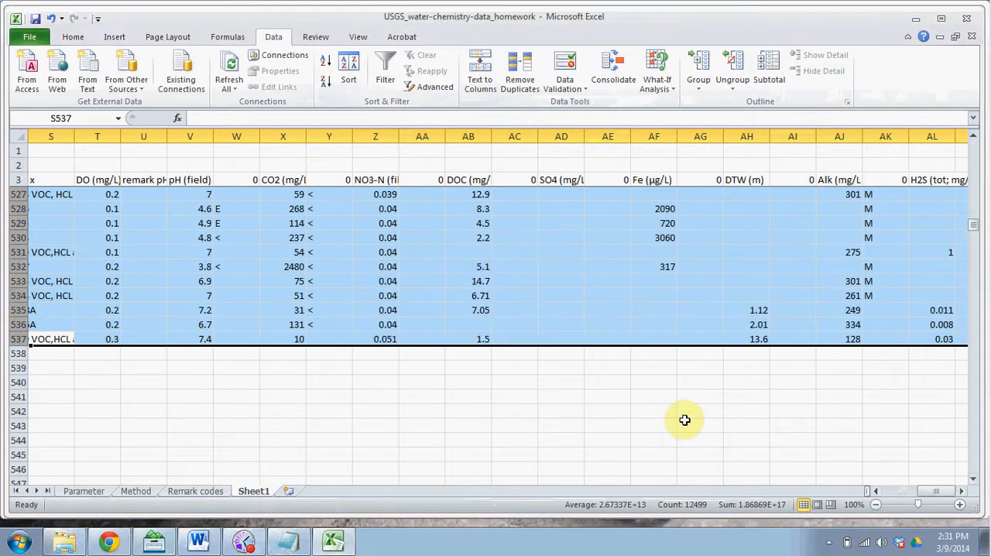
Step: Clear the contents of rows 440 to 537, covering the samples with SO4 below 0.5 mg/L and those without an SO4 value
click(17, 338)
click(961, 491)
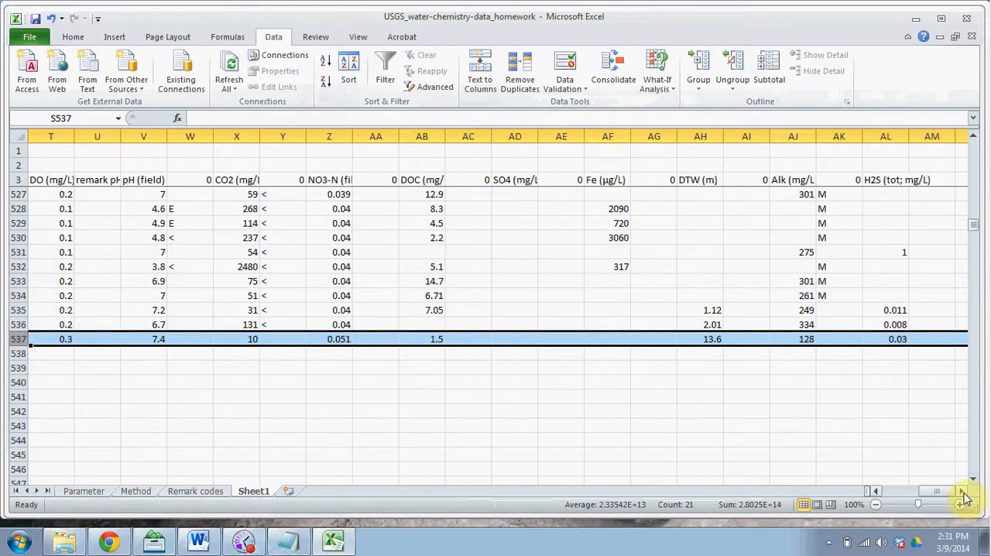
click(961, 491)
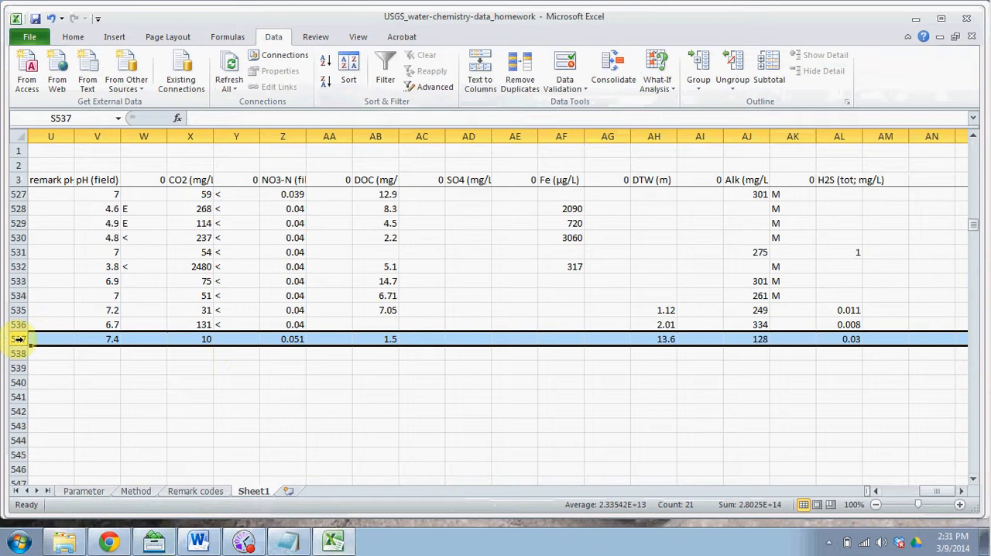
key(shift+Up)
key(shift+Up)
key(shift+Up)
key(shift+Up)
key(shift+Up)
key(shift+Up)
key(shift+Up)
key(shift+Up)
key(shift+Up)
key(shift+Up)
key(shift+Up)
key(shift+Up)
key(shift+Up)
key(shift+Up)
key(shift+Up)
key(shift+Up)
key(shift+Up)
key(shift+Up)
key(shift+Up)
key(shift+Up)
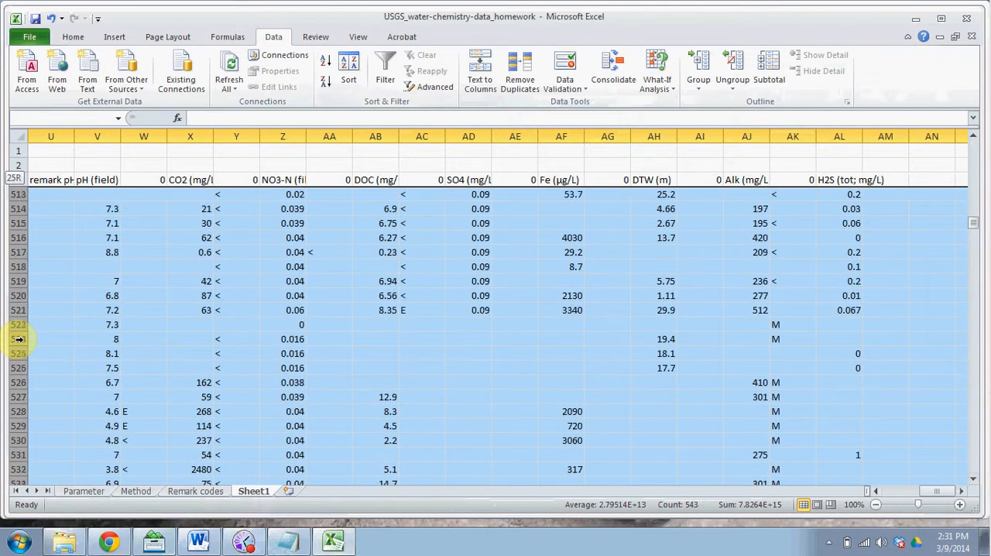
key(shift+Up)
key(shift+Up)
key(shift+Up)
key(shift+Up)
key(shift+Up)
key(shift+Up)
key(shift+Up)
key(shift+Up)
key(shift+Up)
key(shift+Up)
key(shift+Up)
key(shift+Up)
key(shift+Up)
key(shift+Up)
key(shift+Up)
key(shift+Up)
key(shift+Up)
key(shift+Up)
key(shift+Up)
key(shift+Up)
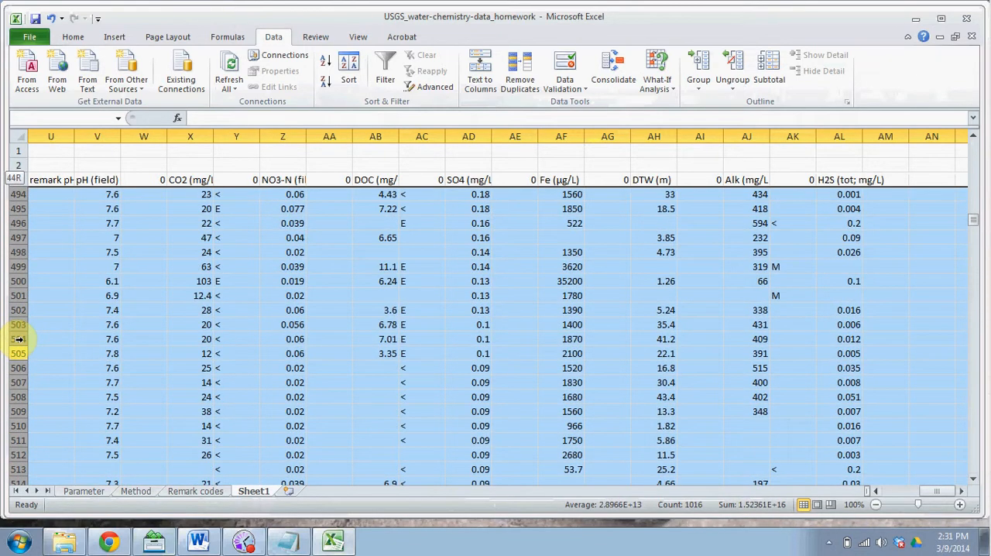
key(shift+Up)
key(shift+Up)
key(shift+Up)
key(shift+Up)
key(shift+Up)
key(shift+Up)
key(shift+Up)
key(shift+Up)
key(shift+Up)
key(shift+Up)
key(shift+Up)
key(shift+Up)
key(shift+Up)
key(shift+Up)
key(shift+Up)
key(shift+Up)
key(shift+Up)
key(shift+Up)
key(shift+Up)
key(shift+Up)
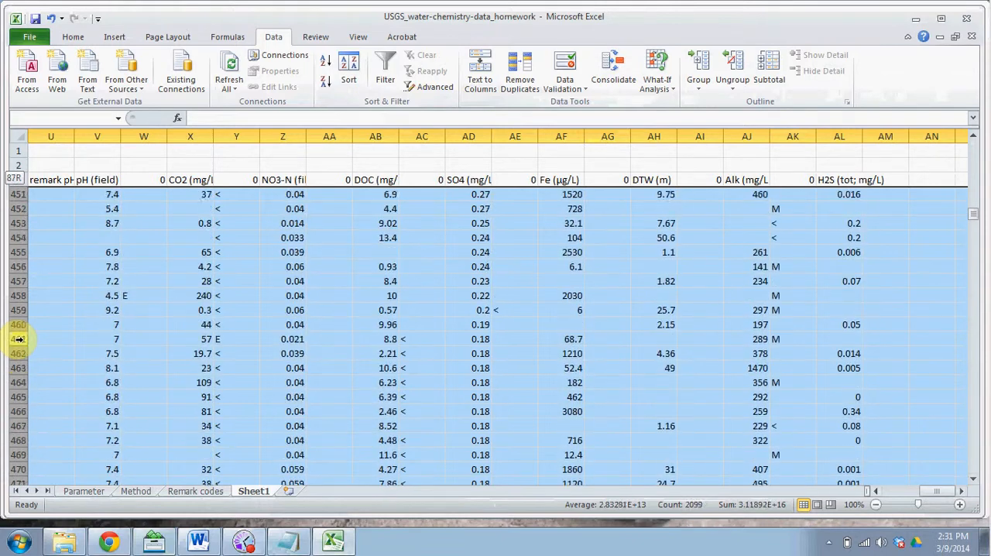
key(shift+Up)
key(shift+Up)
key(shift+Up)
key(shift+Up)
key(shift+Up)
key(shift+Up)
key(shift+Up)
key(shift+Up)
key(shift+Up)
key(shift+Up)
key(shift+Up)
key(shift+Down)
key(shift+Down)
key(shift+Down)
key(shift+Down)
key(shift+Down)
key(shift+Down)
key(shift+Down)
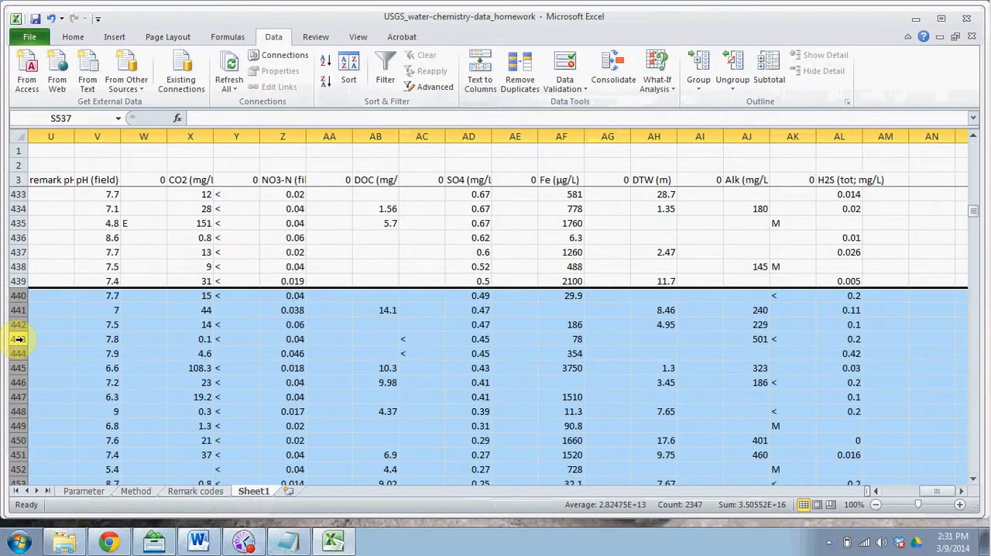
key(Delete)
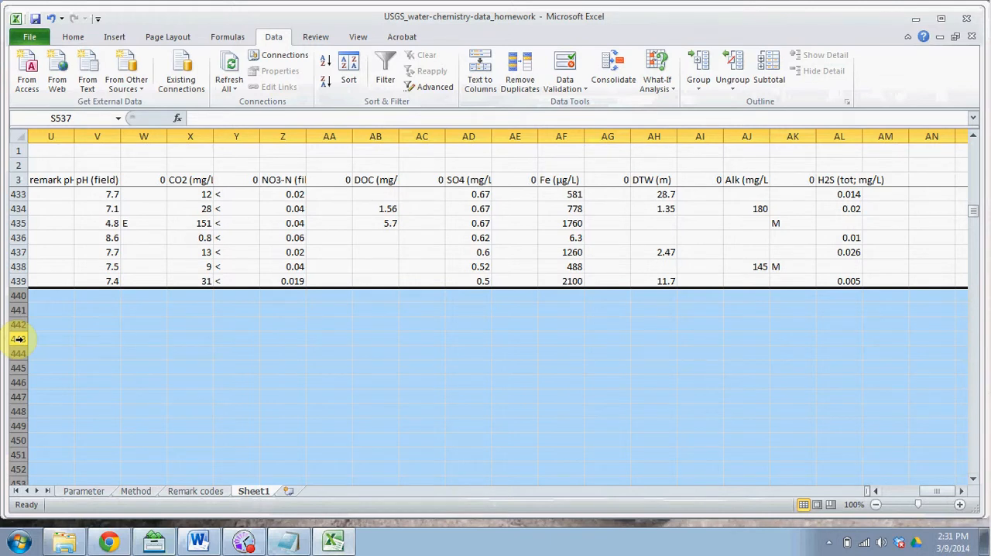
key(Left)
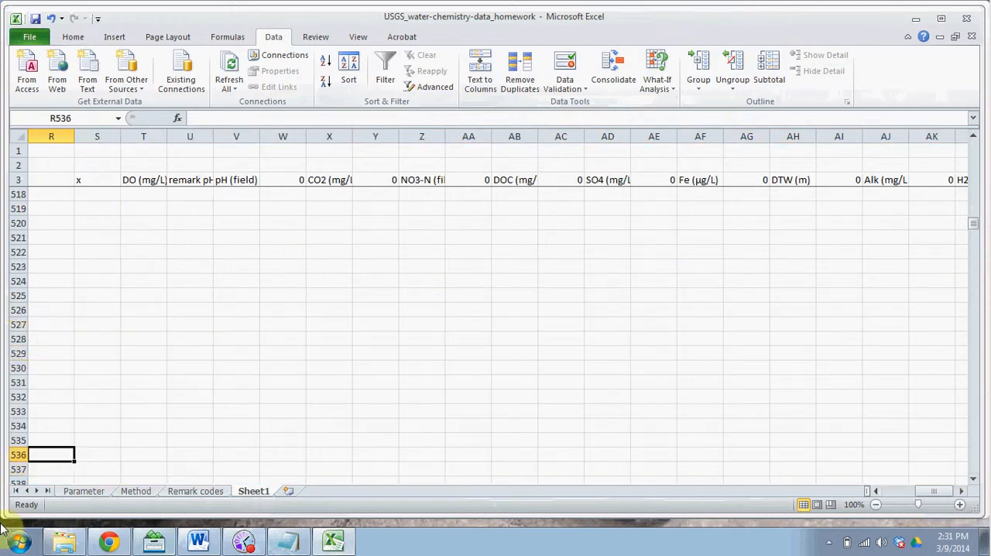
Step: Check the CO2 criterion in the Word instruction sheet, and sort the workbook's data rows 7 to 439 by column X (CO2) from largest to smallest
click(198, 541)
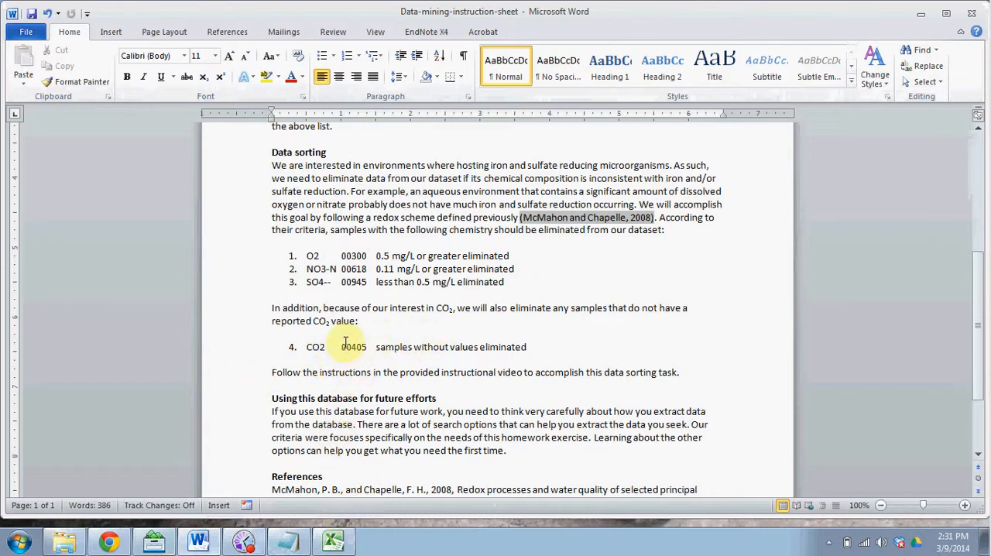
click(333, 540)
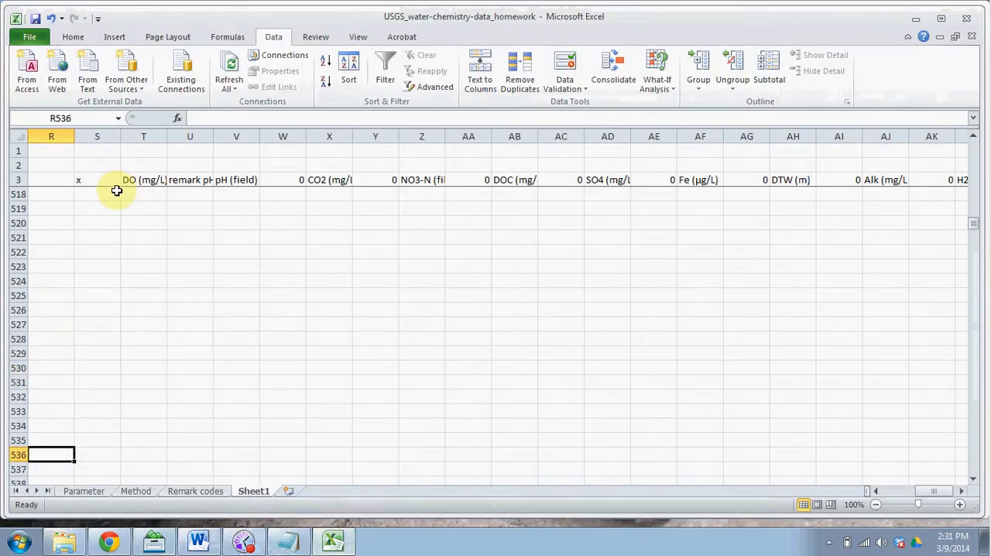
drag(979, 224, 976, 214)
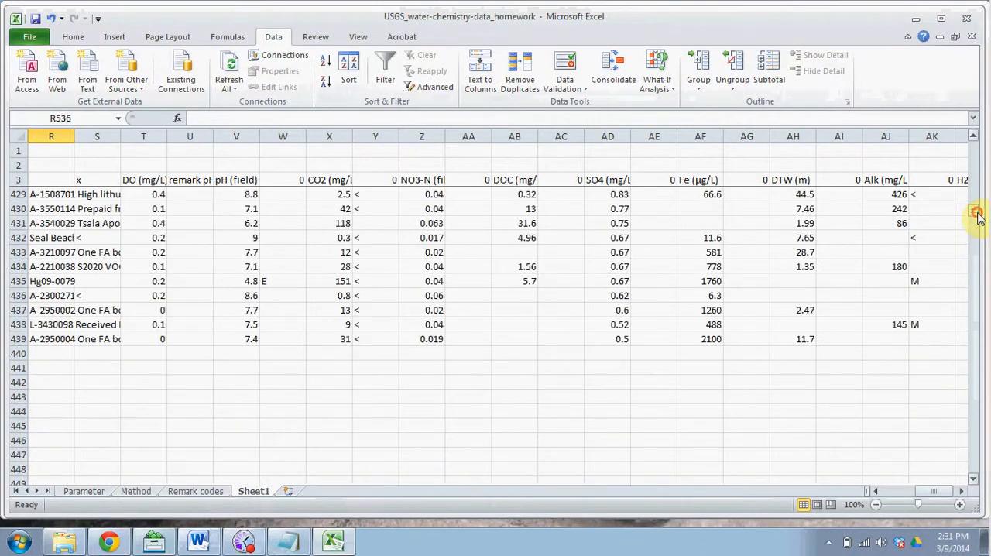
drag(11, 340, 71, 238)
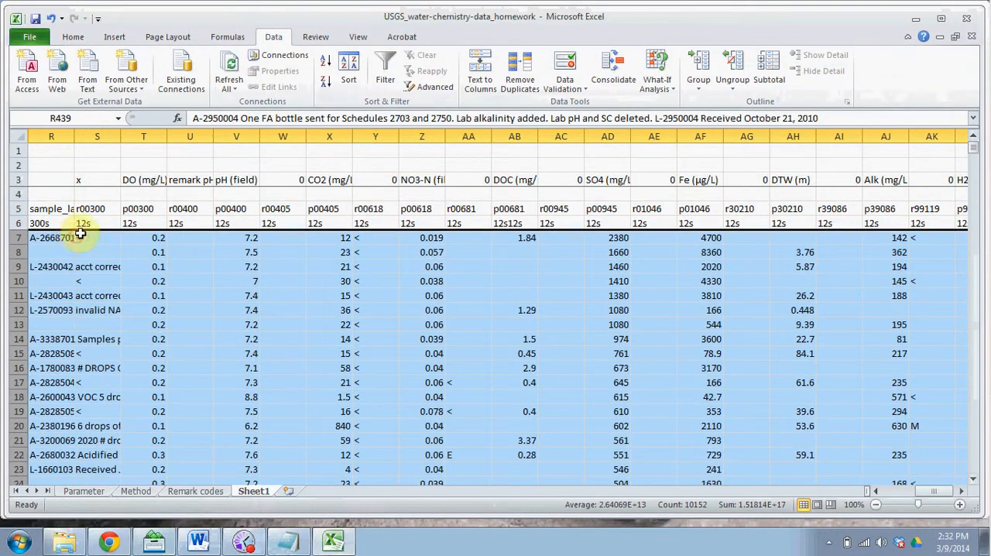
click(350, 74)
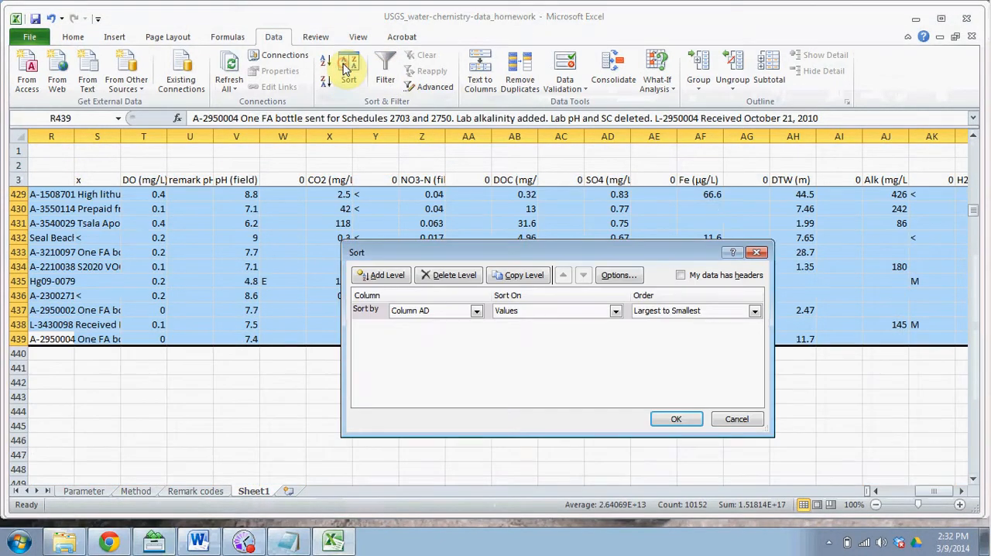
click(474, 312)
click(478, 326)
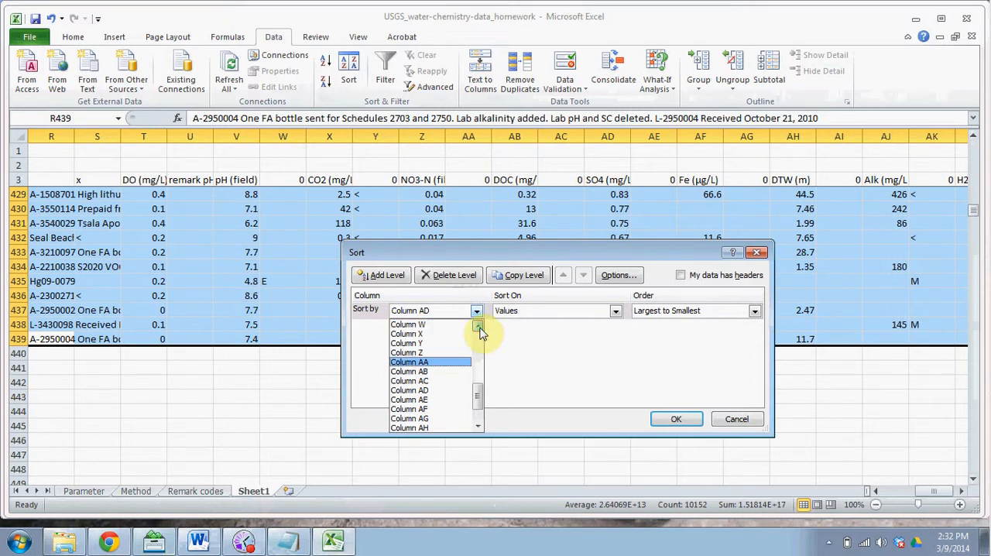
click(443, 372)
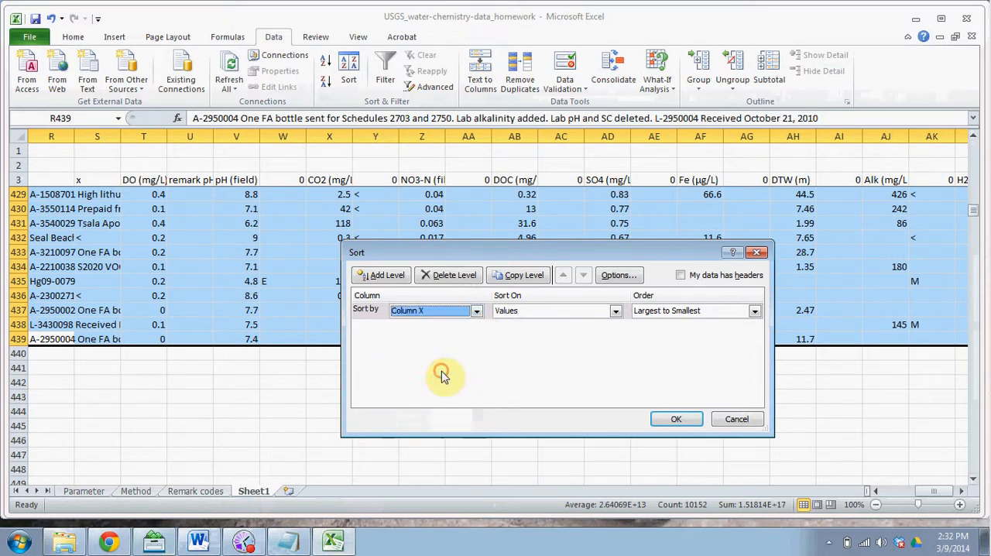
click(702, 419)
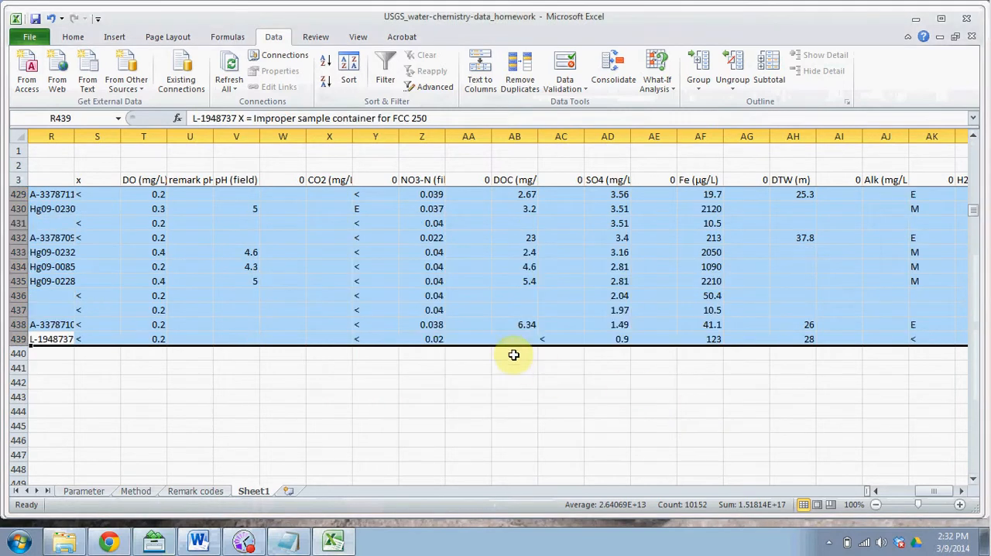
Step: Delete rows 400 to 439, covering the samples without a reported CO2 value
drag(12, 339, 27, 281)
right_click(164, 298)
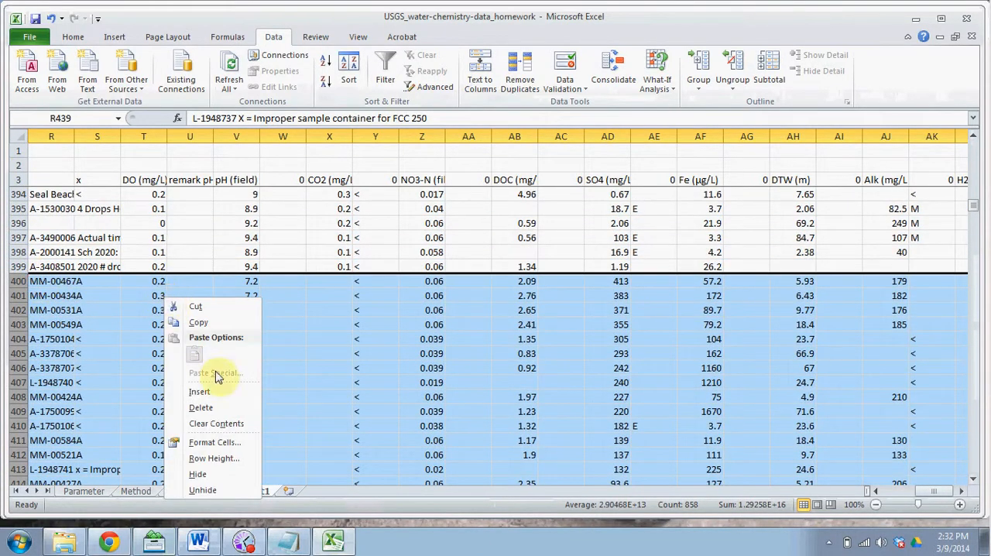
click(218, 408)
click(330, 353)
key(Left)
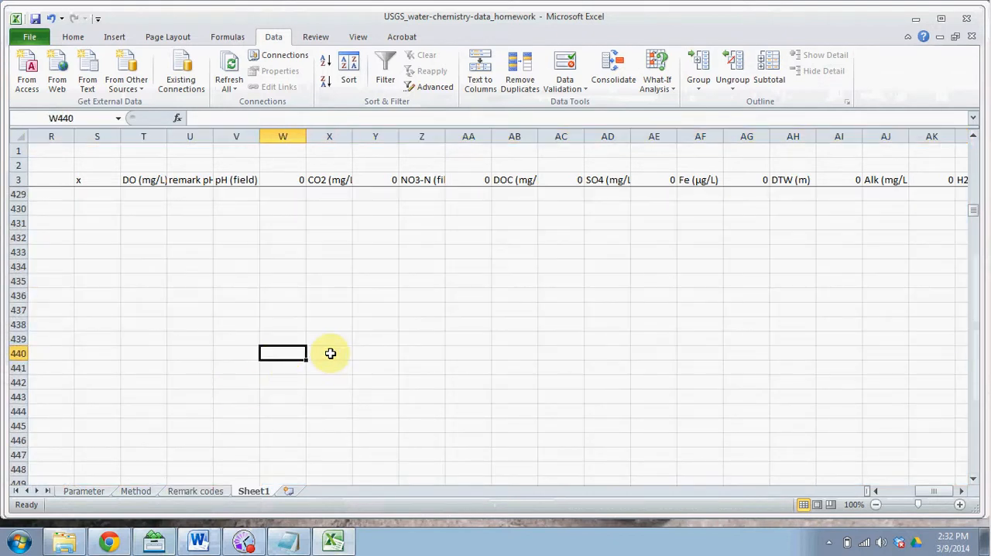
Step: In cell X402, below the remaining samples, calculate the average CO2 concentration with =AVERAGE(X7:X399)
key(Up)
key(Up)
key(Up)
key(Up)
key(Up)
key(Up)
key(Up)
key(Up)
key(Up)
key(Up)
key(Up)
key(Up)
key(Up)
key(Up)
key(Up)
key(Up)
key(Up)
key(Up)
key(Up)
key(Up)
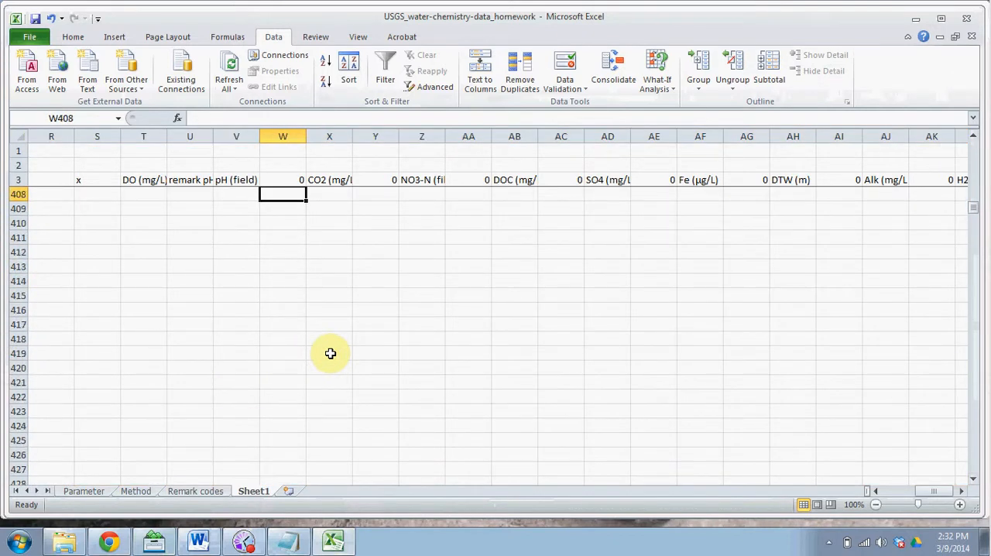
key(Up)
key(Up)
key(Up)
key(Up)
key(Up)
key(Up)
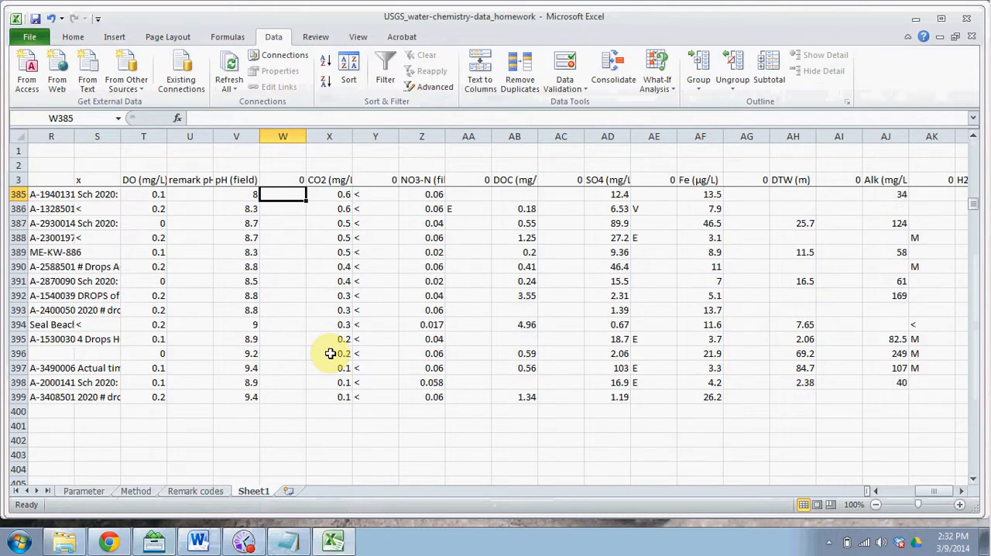
key(Down)
key(Down)
key(Down)
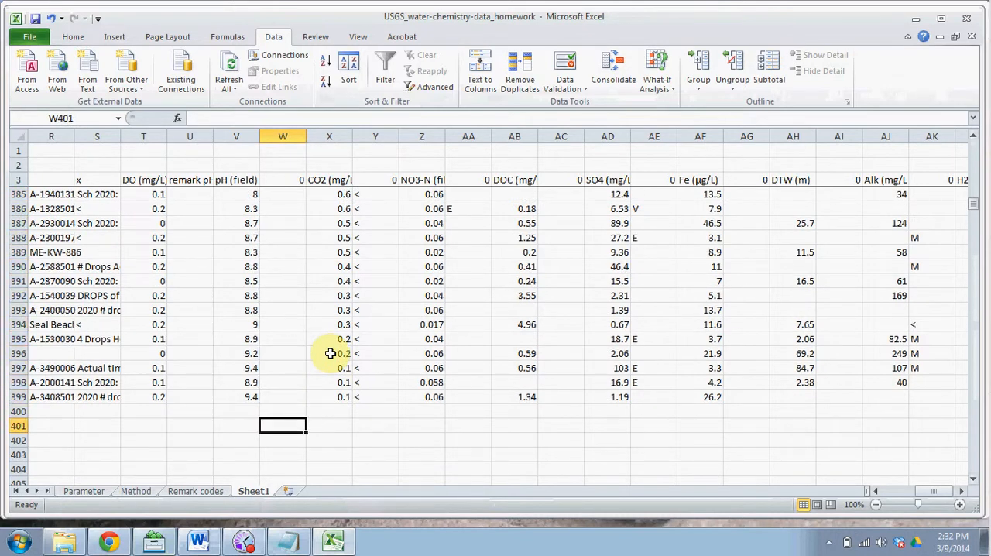
key(Right)
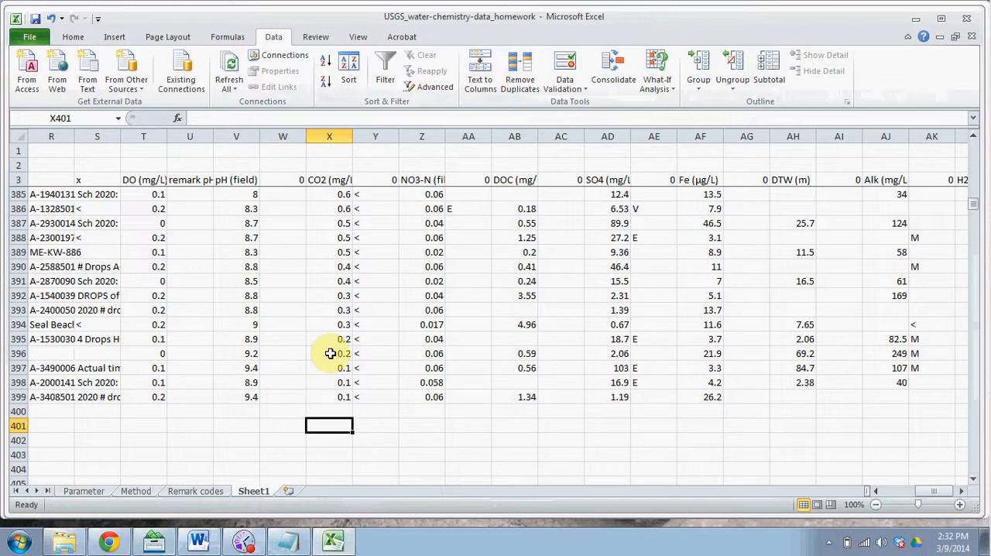
key(Left)
key(Down)
key(Up)
key(Right)
key(Down)
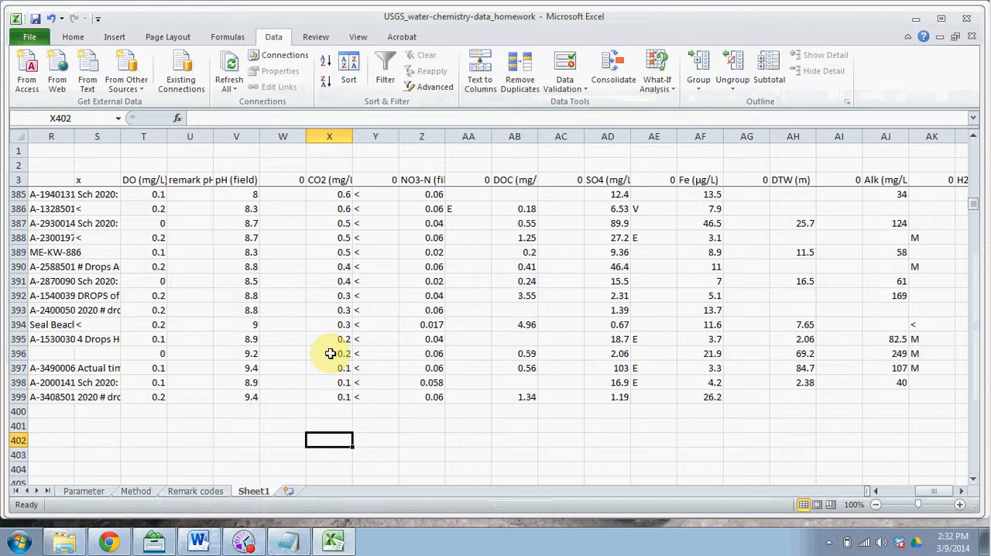
text(=)
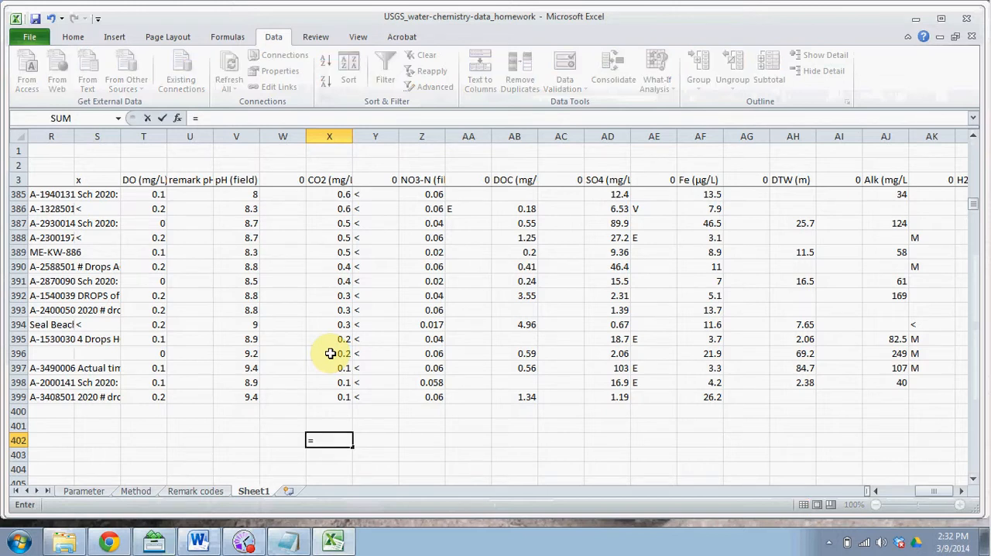
text(average)
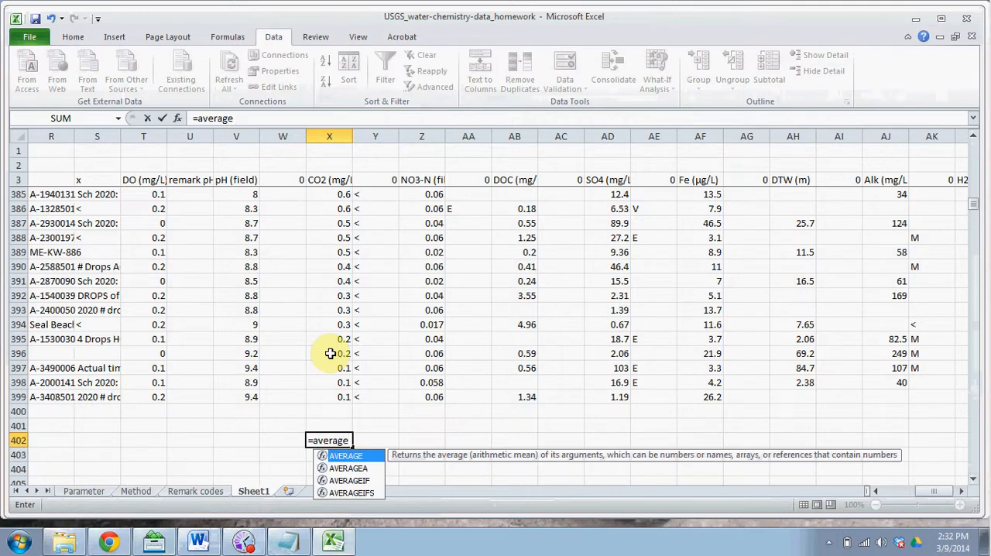
text(()
drag(335, 395, 333, 233)
text())
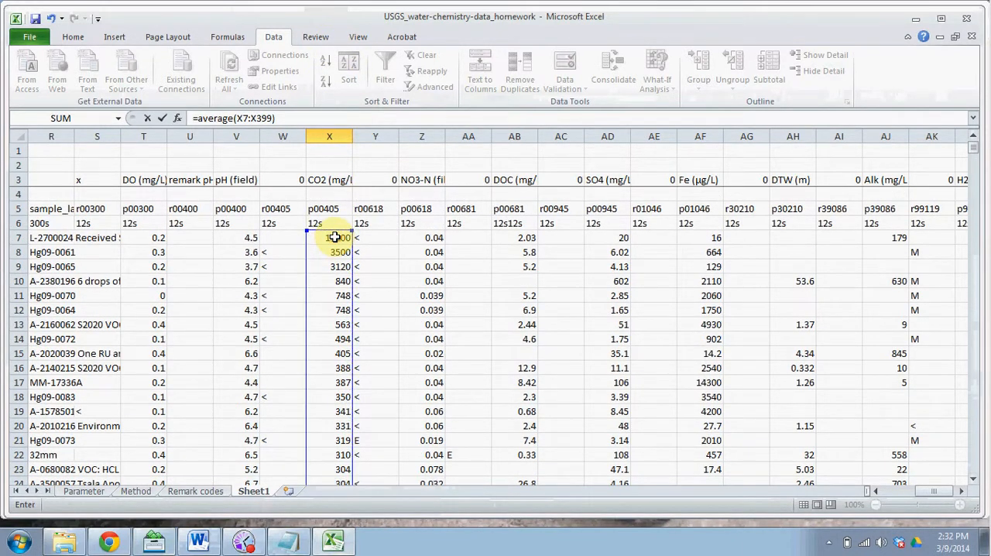
key(Return)
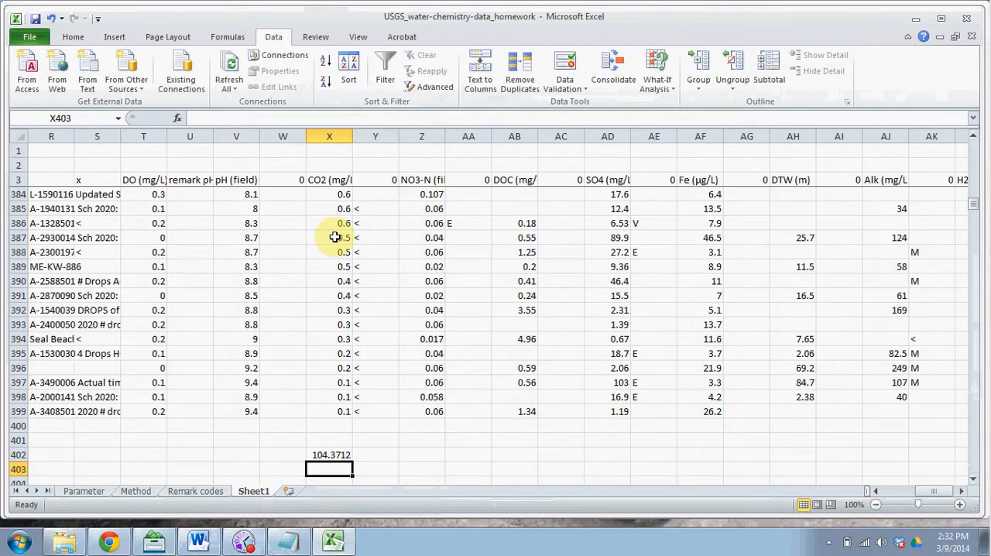
key(Up)
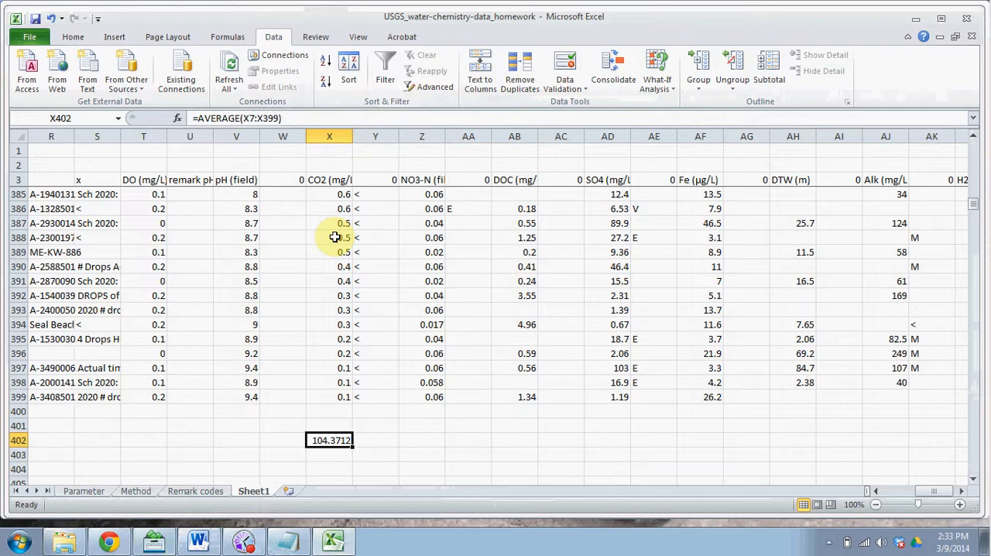